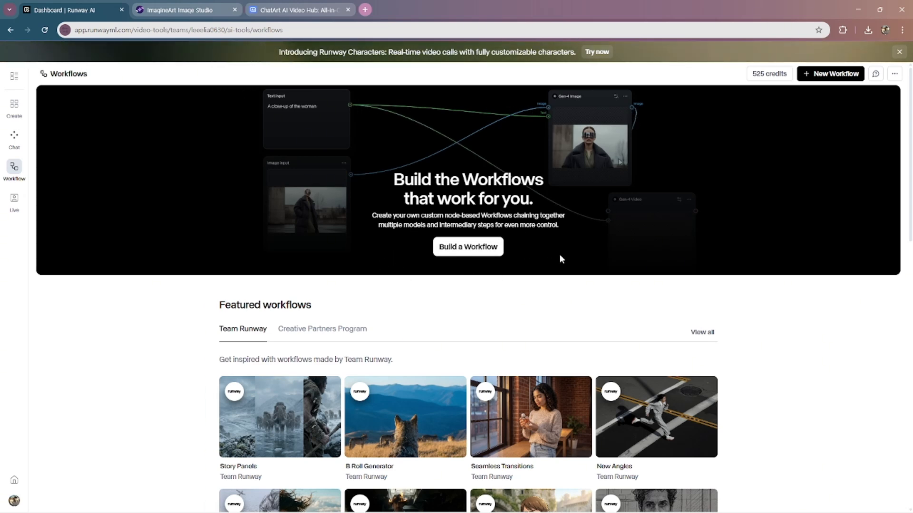
Browse the featured Team Runway workflows and open the B Roll Generator.
scroll(660, 261, down, 5)
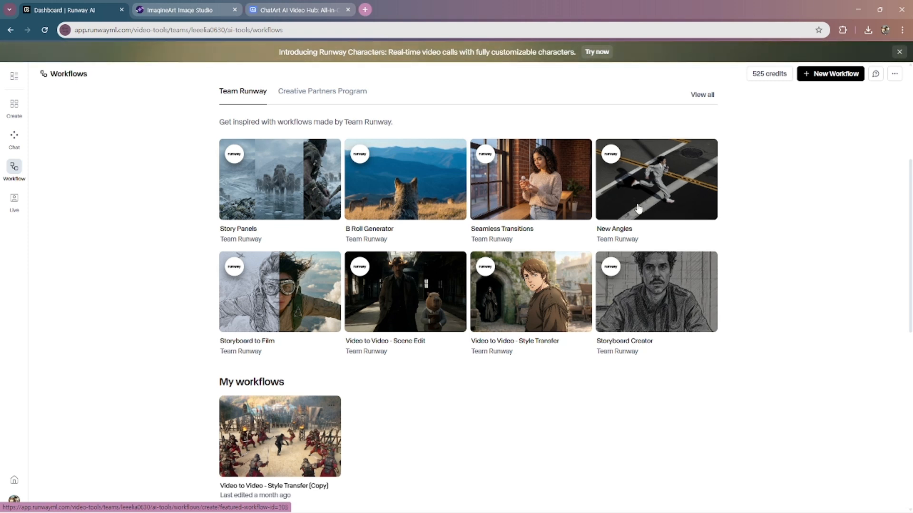
scroll(666, 230, up, 1)
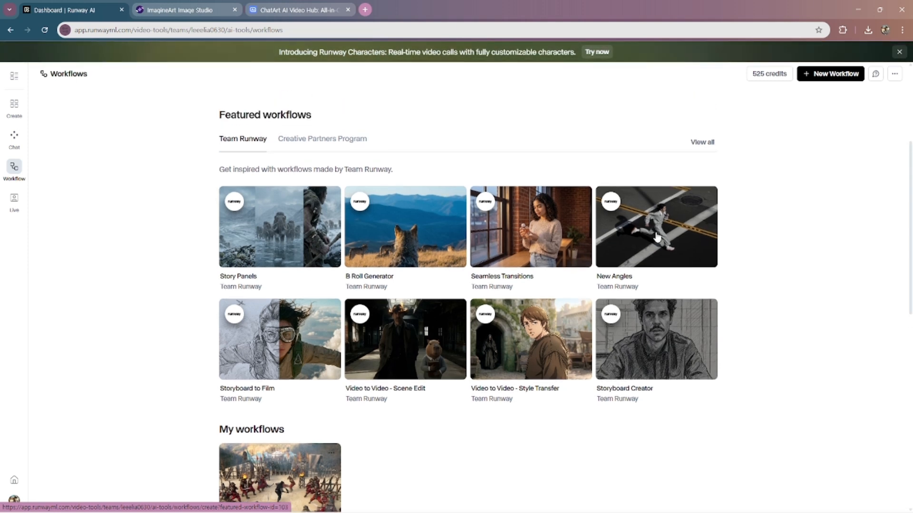
click(455, 240)
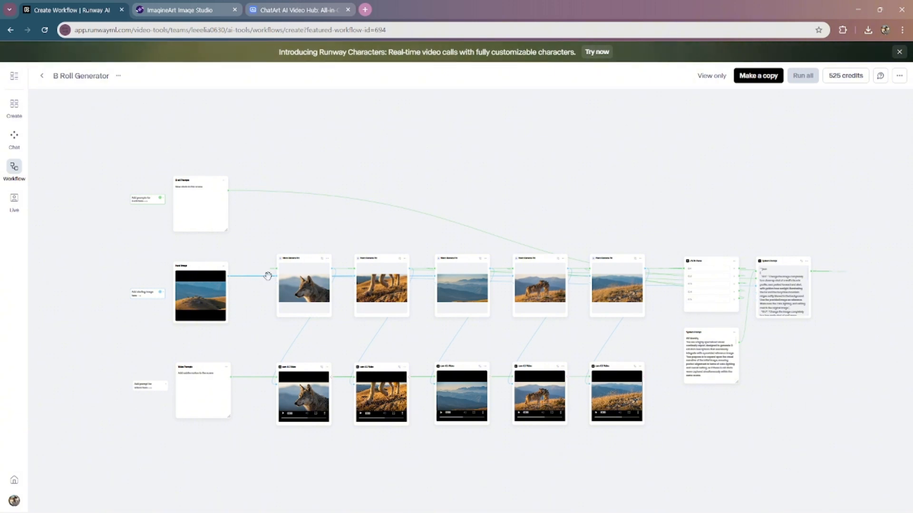
Examine how the Input Image node feeds the row of Nano Banana Pro image nodes.
scroll(268, 274, up, 5)
scroll(267, 274, up, 3)
drag(242, 222, 371, 200)
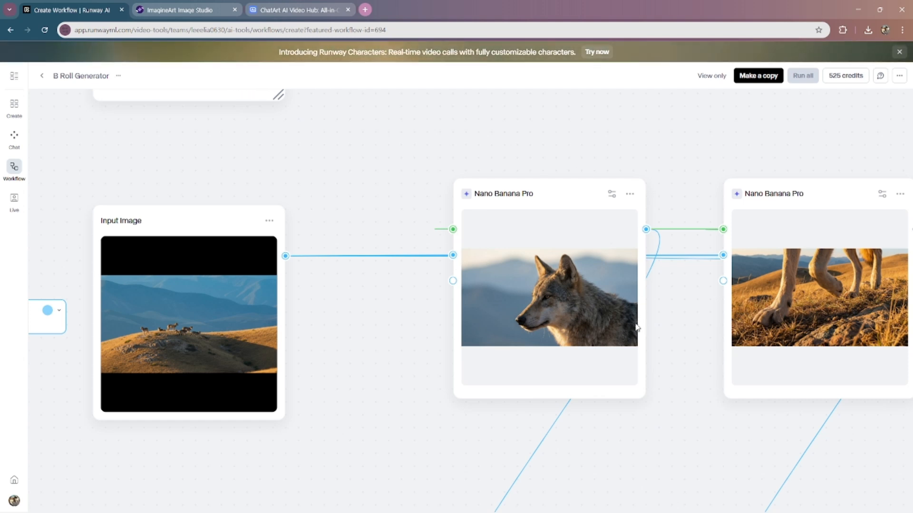
drag(637, 327, 390, 279)
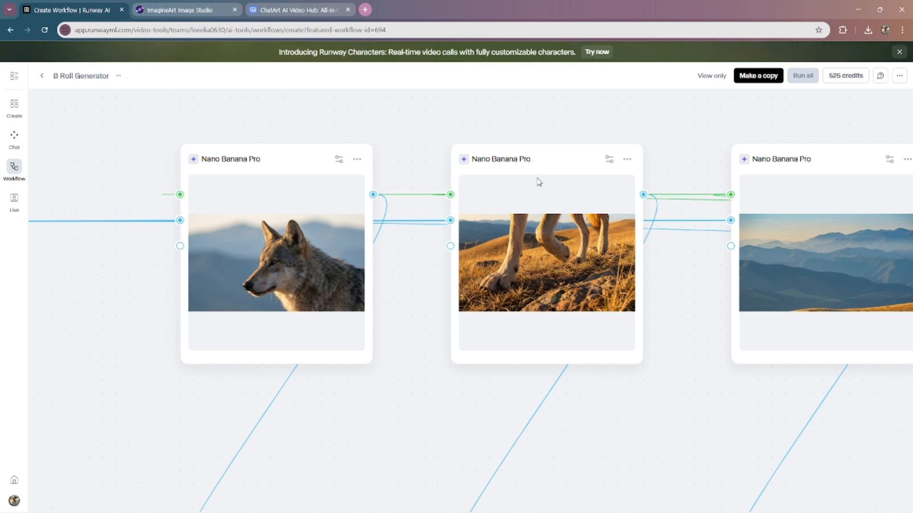
scroll(519, 236, right, 6)
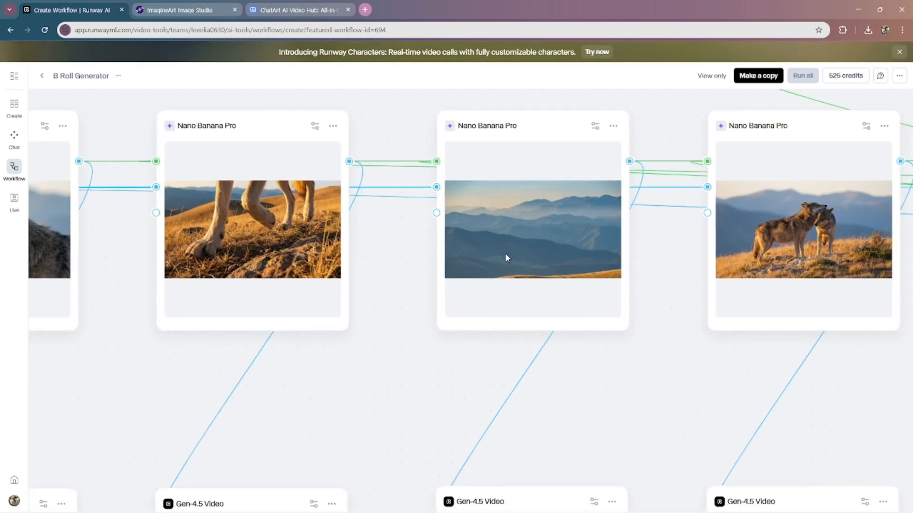
drag(768, 254, 476, 237)
Examine the JSON Parse node and the System Prompt nodes connected to it at the end of the workflow.
scroll(692, 254, right, 12)
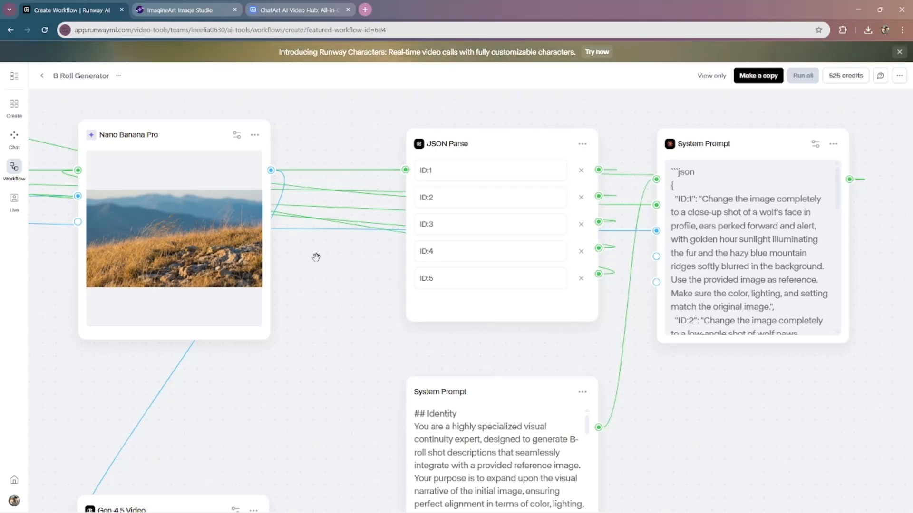
scroll(316, 256, left, 3)
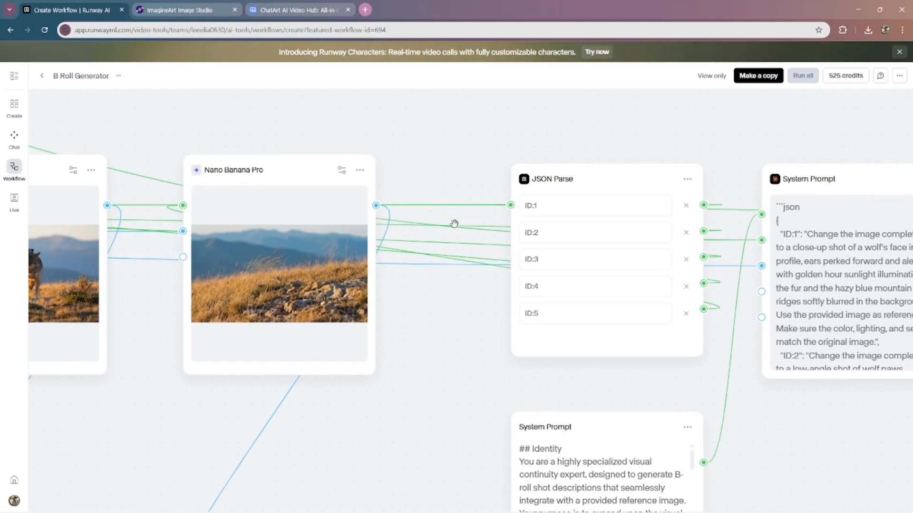
scroll(667, 311, right, 4)
scroll(666, 311, down, 1)
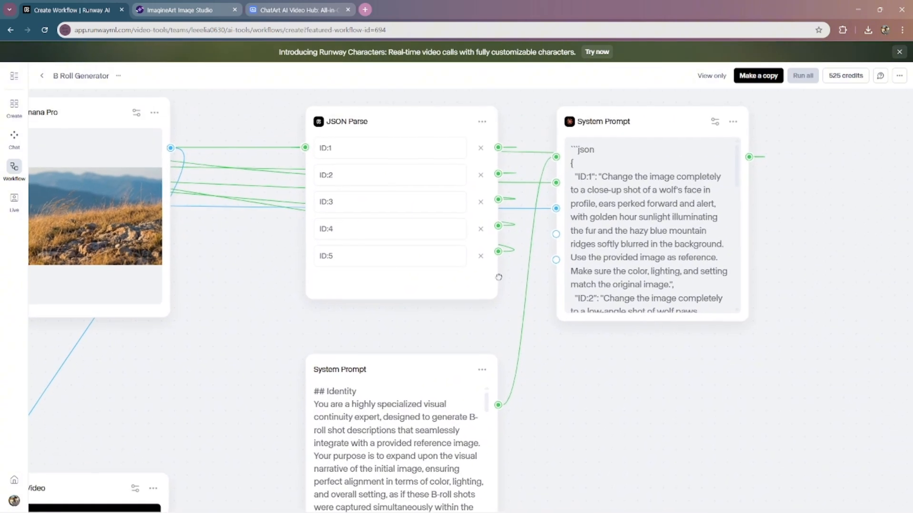
drag(498, 277, 497, 278)
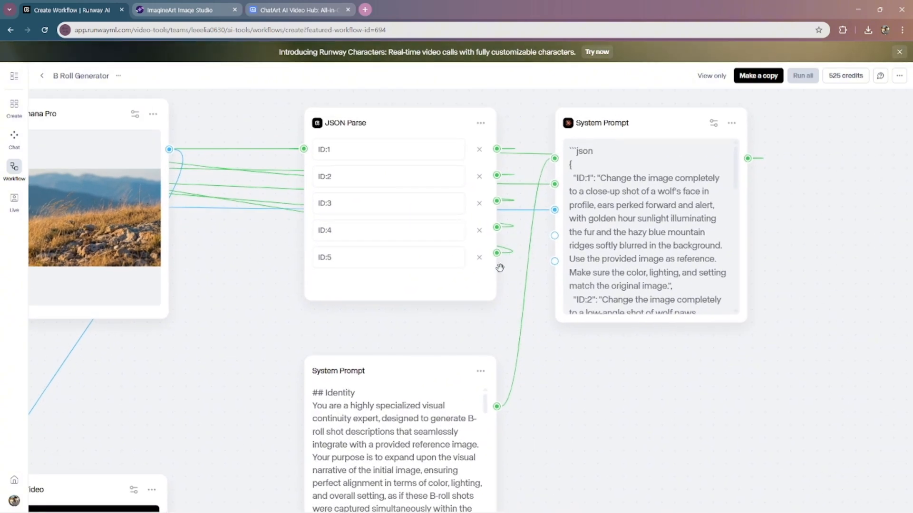
Examine the Video Prompts node and the Gen-4.5 Video row, and preview the second clip with the wolf paws.
scroll(500, 268, down, 3)
scroll(499, 268, left, 2)
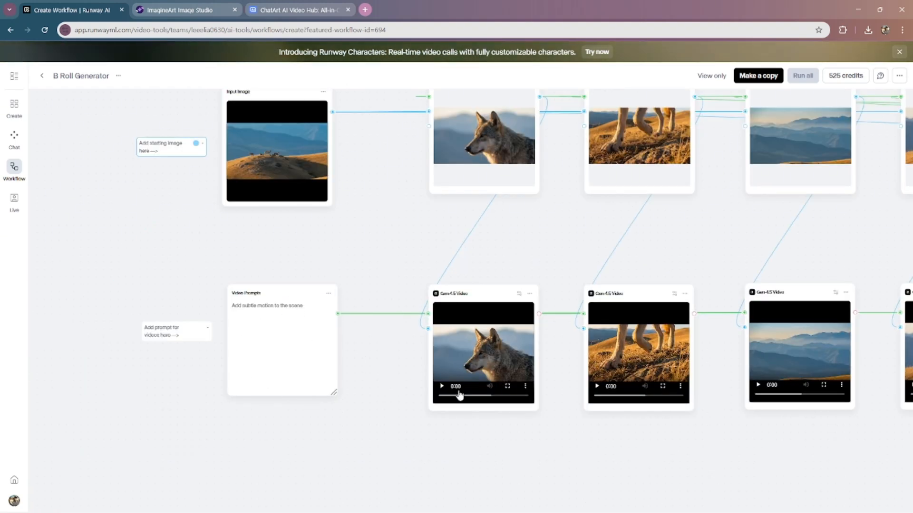
drag(583, 239, 418, 288)
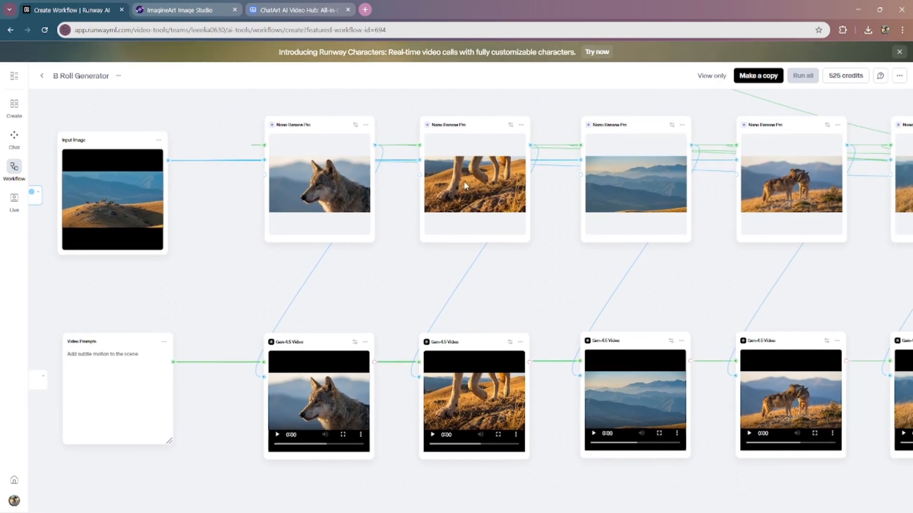
drag(750, 267, 562, 276)
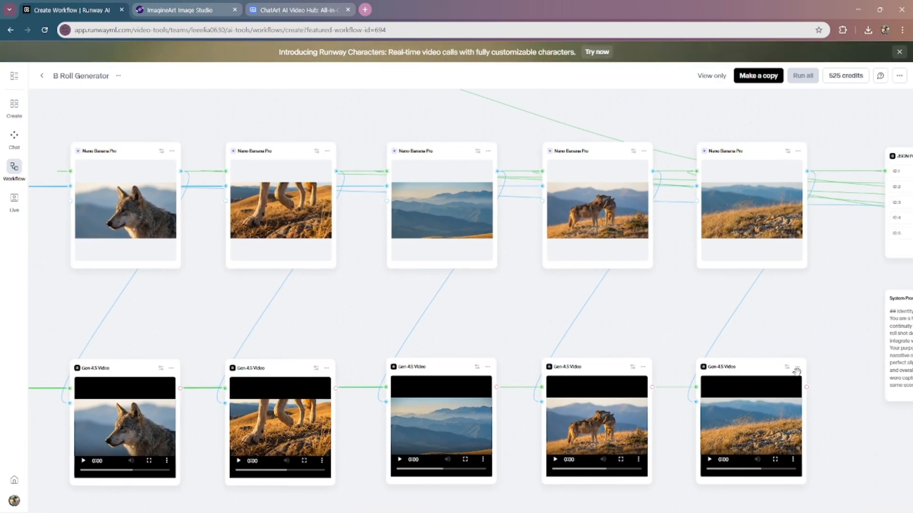
click(238, 462)
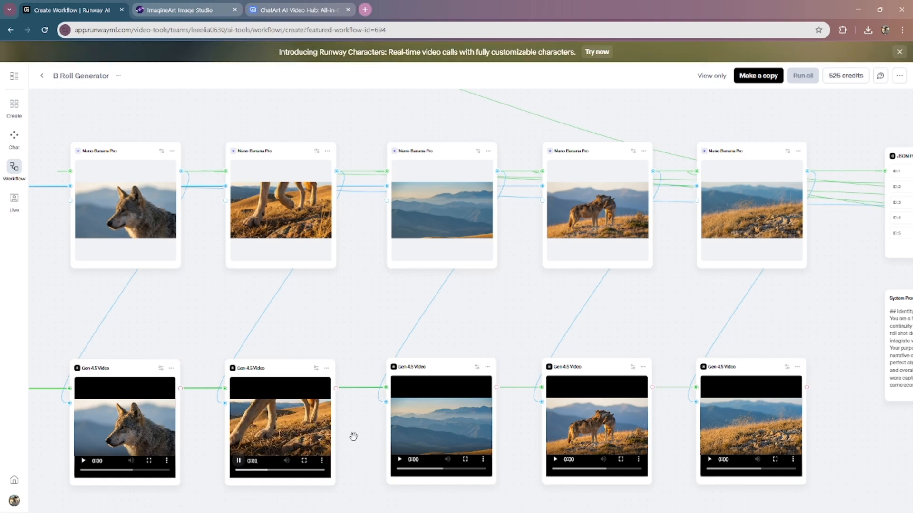
click(291, 426)
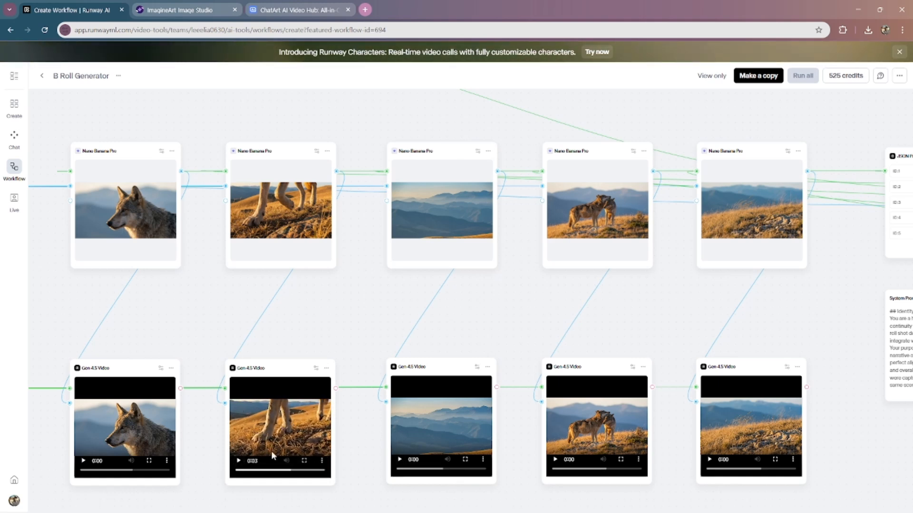
Return to the workflows overview and start a new blank workflow, dismissing the welcome templates.
click(40, 80)
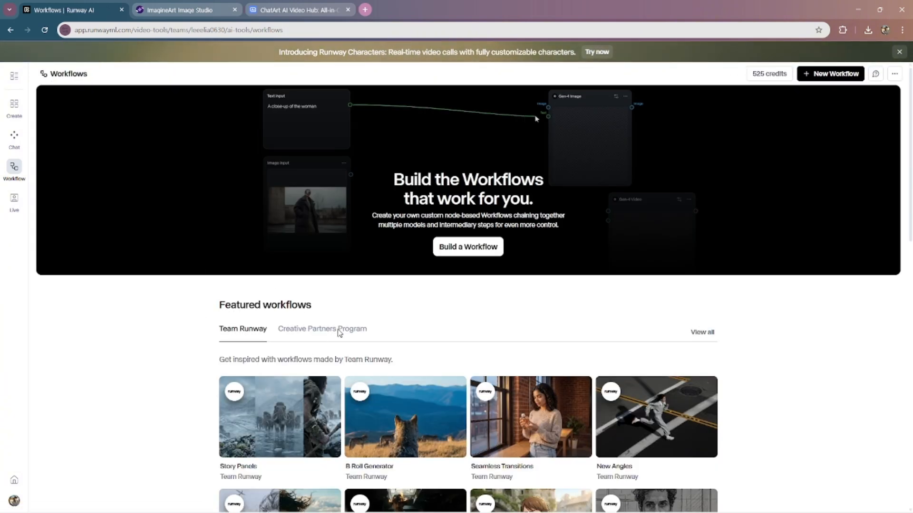
scroll(488, 356, down, 3)
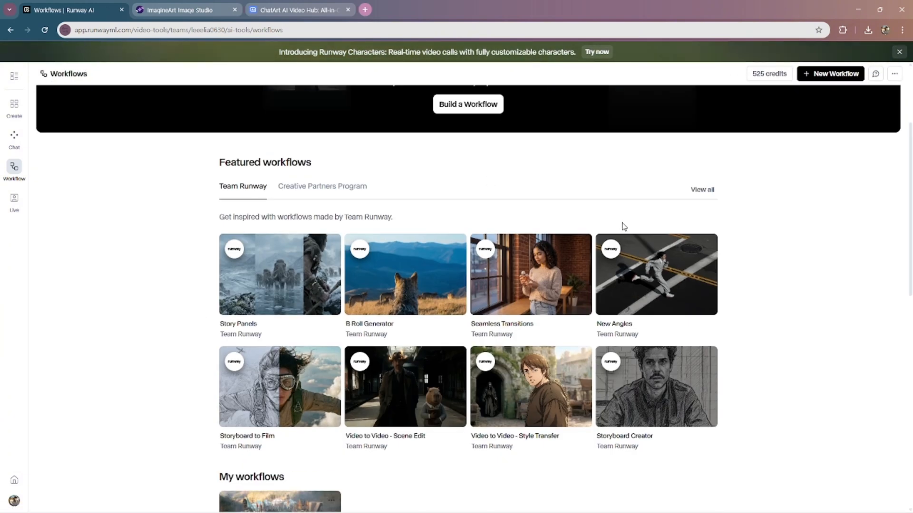
scroll(624, 226, up, 3)
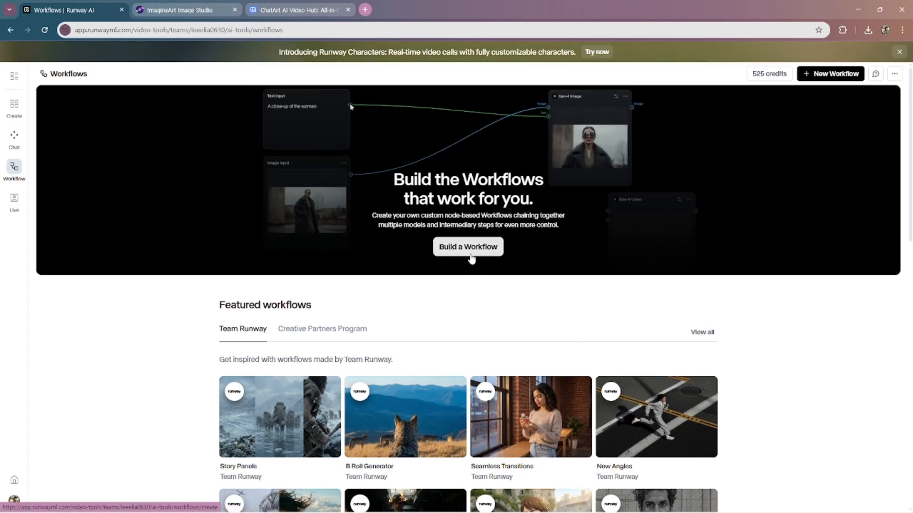
click(478, 256)
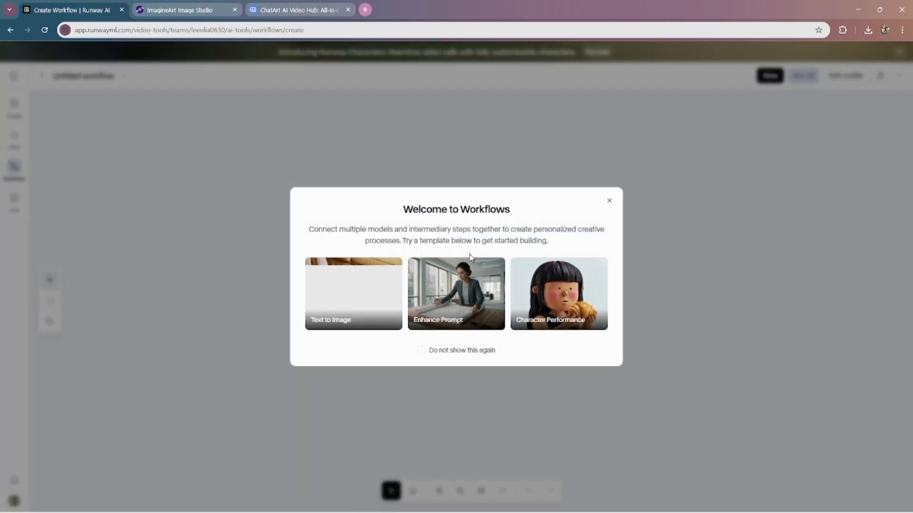
click(608, 201)
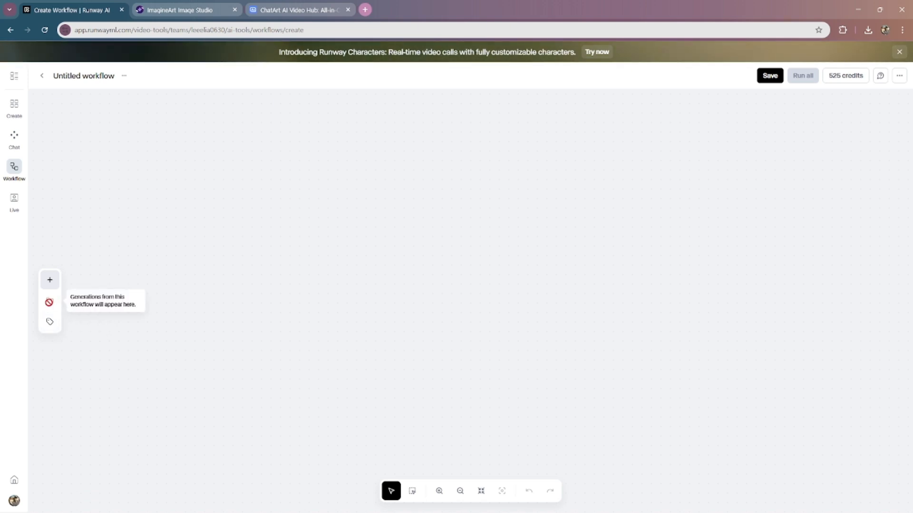
Add an Image input node to the workflow and place it in the upper-left area of the canvas.
click(50, 281)
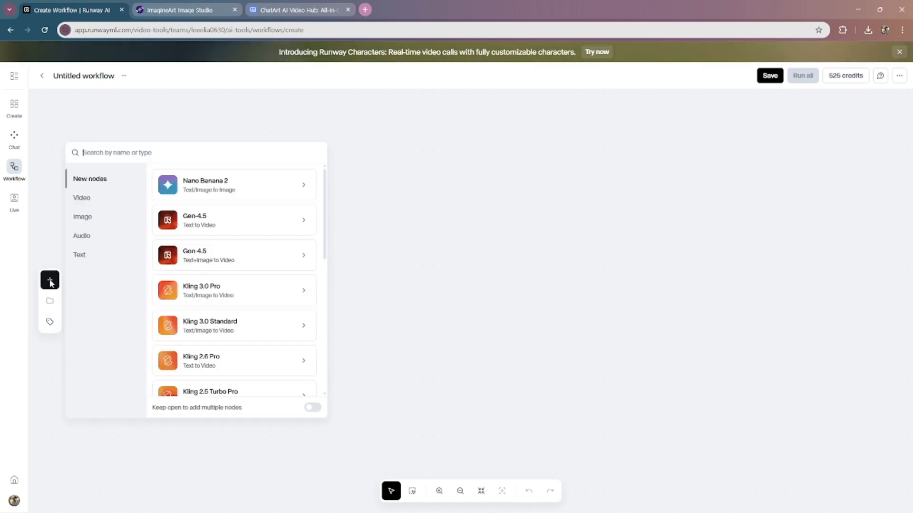
click(99, 221)
scroll(236, 337, down, 5)
scroll(236, 333, down, 1)
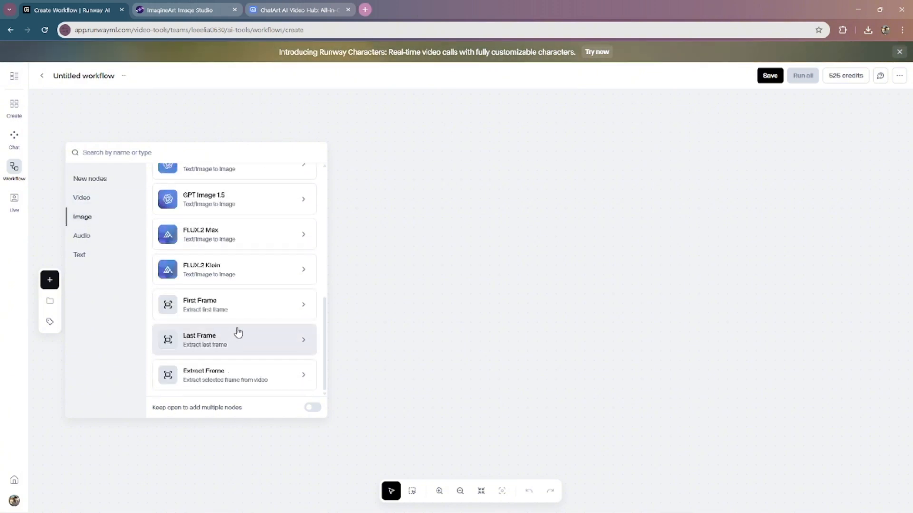
scroll(238, 316, up, 10)
click(235, 204)
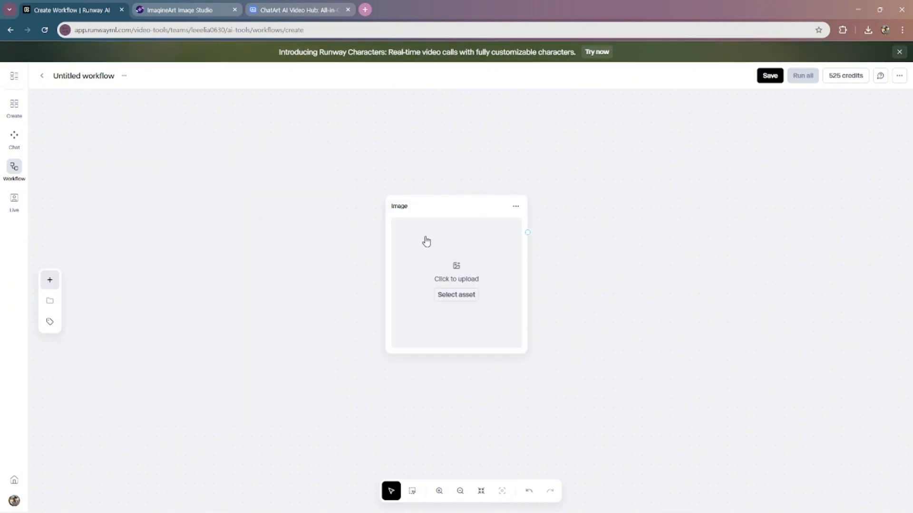
drag(438, 203, 247, 171)
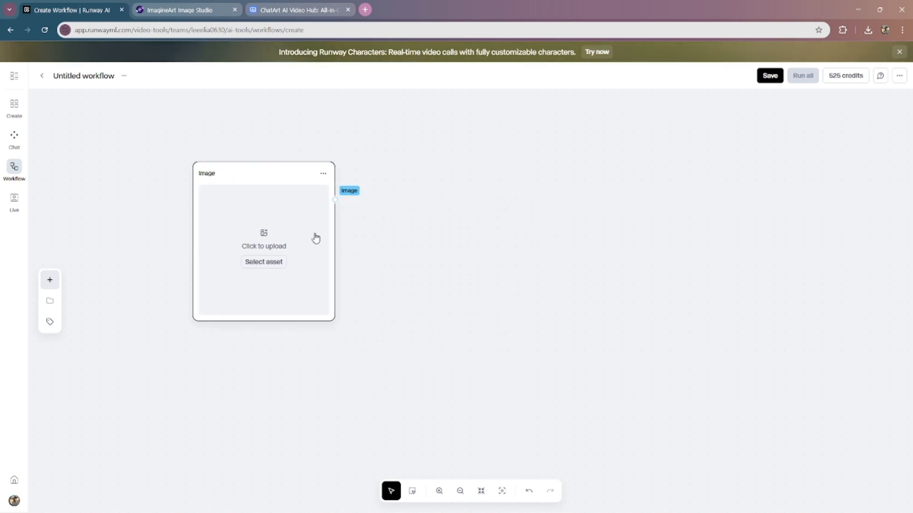
Load the 3:4 asset hf_20260216_093804 of the man against the purple skyline into the Image node, and move the node further left.
click(265, 263)
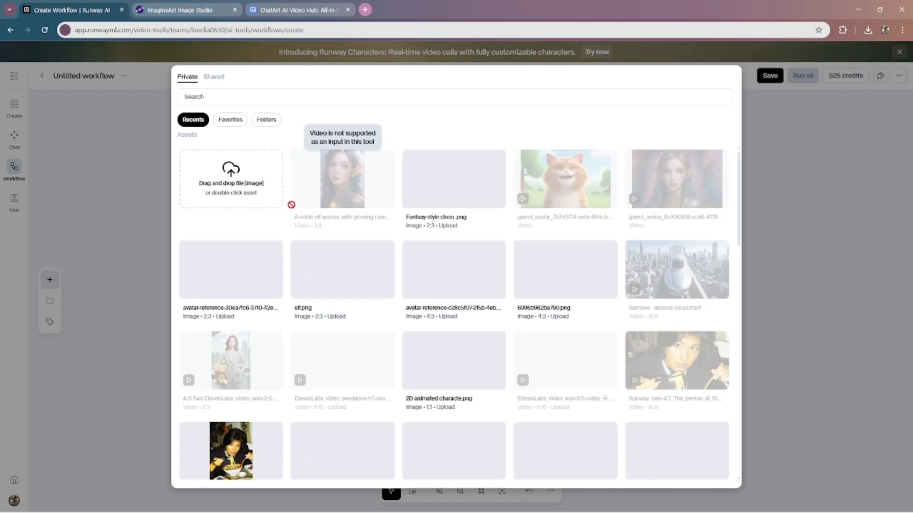
scroll(485, 367, down, 5)
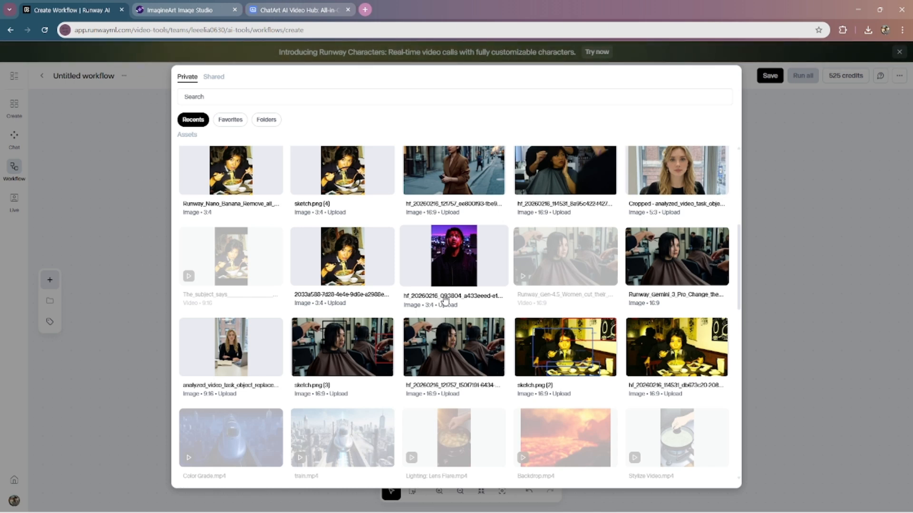
scroll(479, 275, up, 1)
click(451, 311)
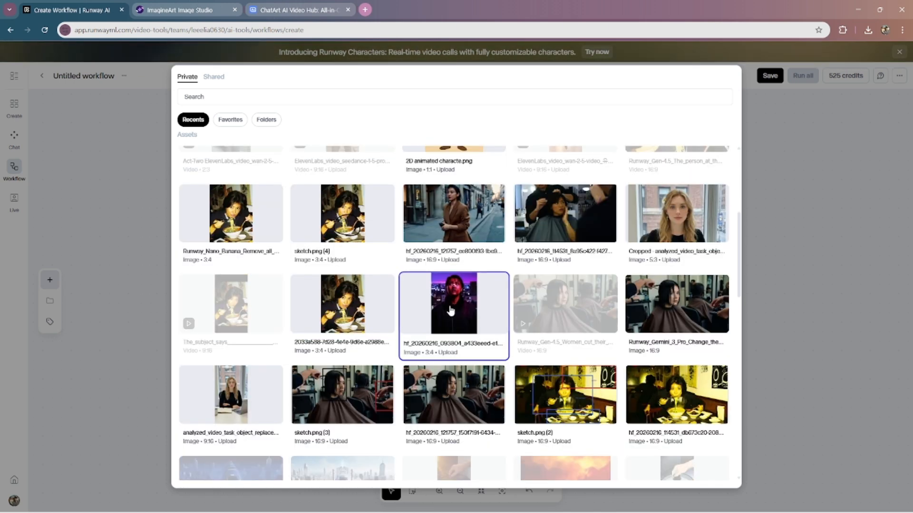
click(835, 150)
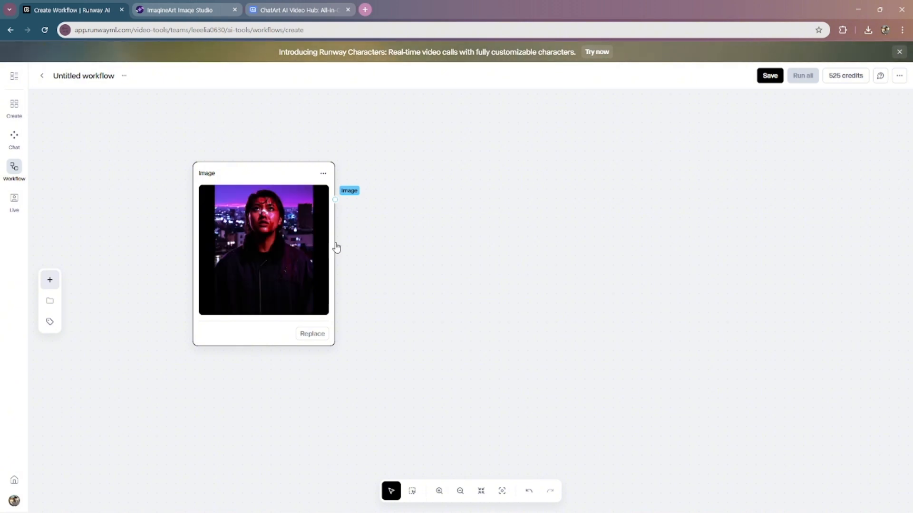
drag(296, 258, 212, 269)
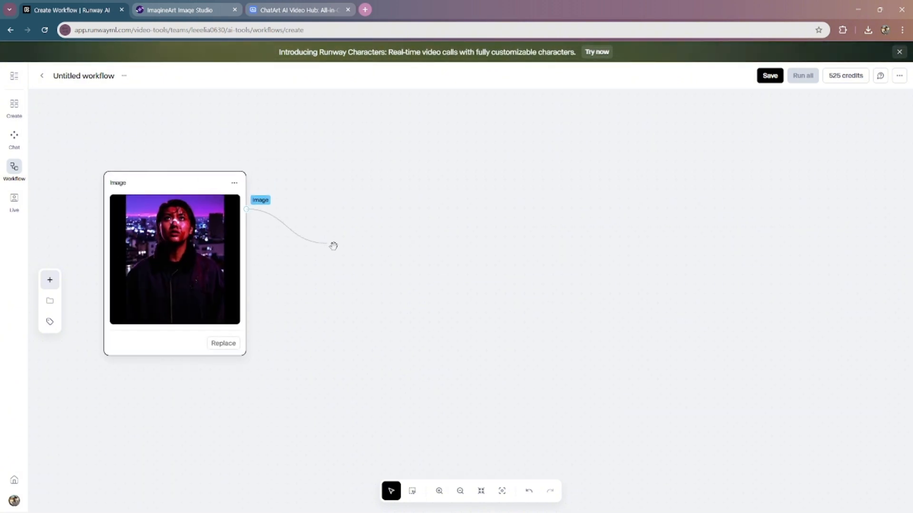
Add a WAN 2.6 Flash video node connected to the Image node's output, and place it to the right of the Image node.
drag(334, 245, 440, 223)
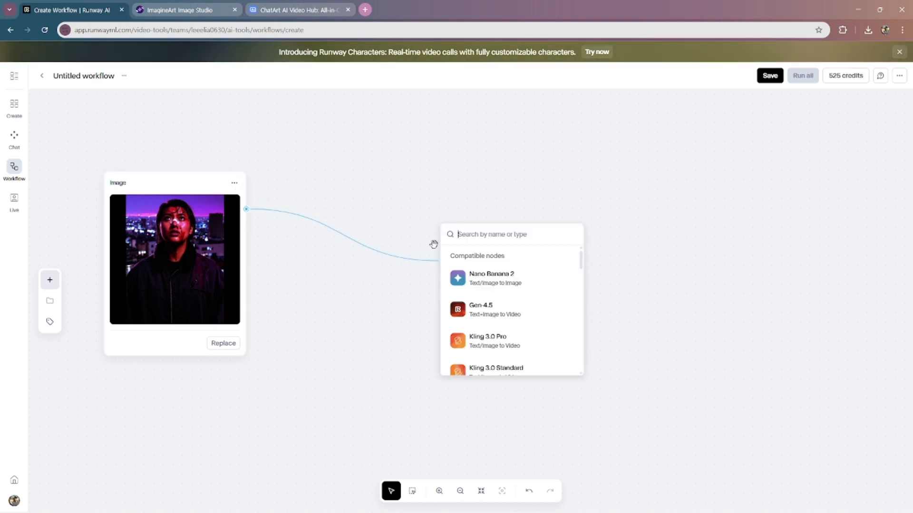
drag(246, 208, 326, 200)
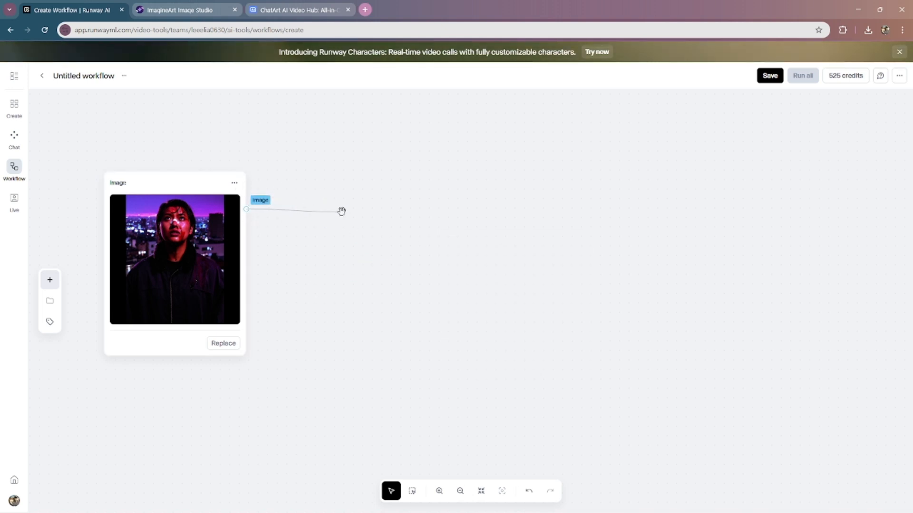
scroll(451, 269, down, 3)
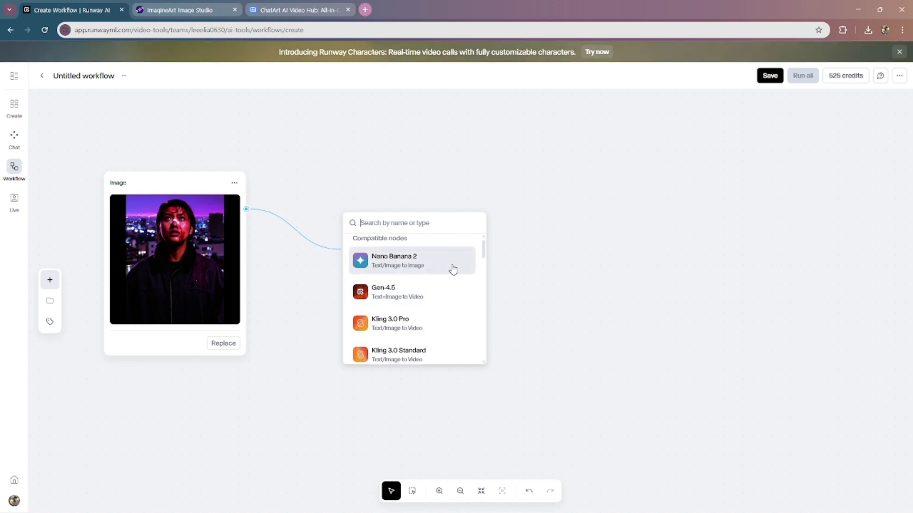
scroll(443, 286, down, 5)
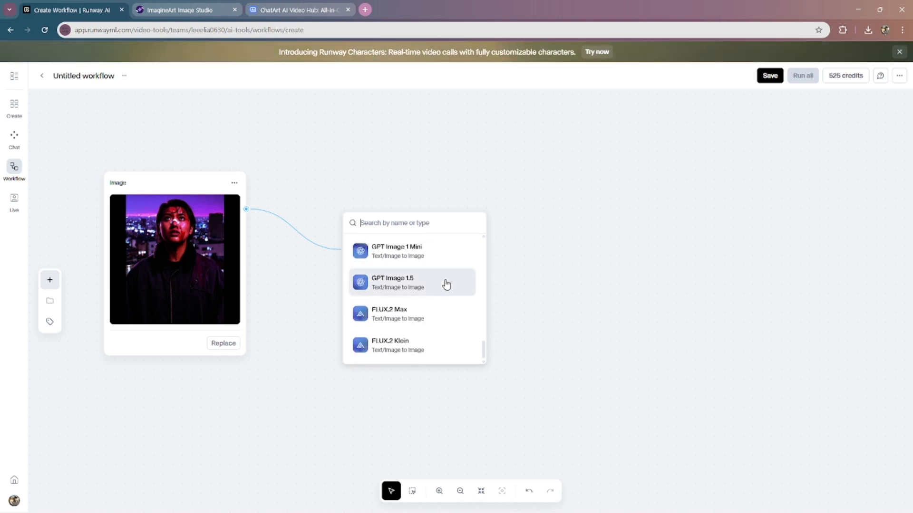
scroll(449, 289, up, 10)
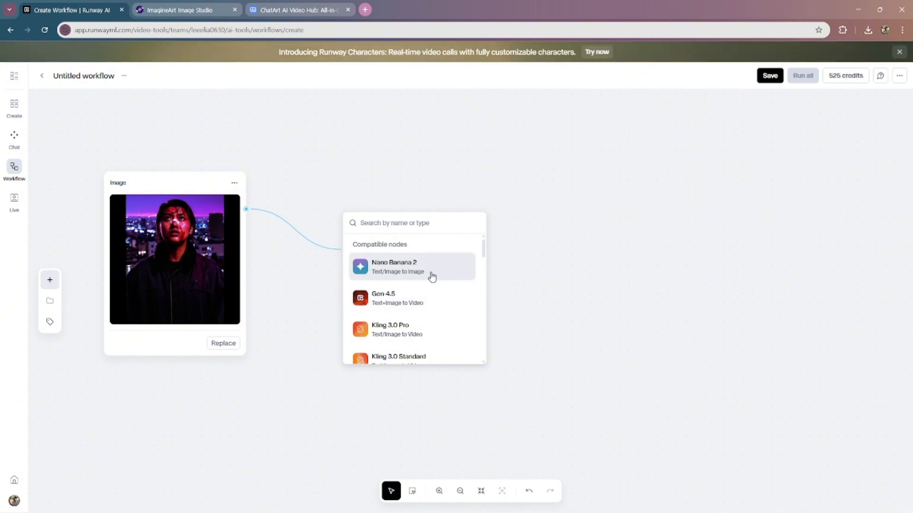
scroll(399, 267, down, 1)
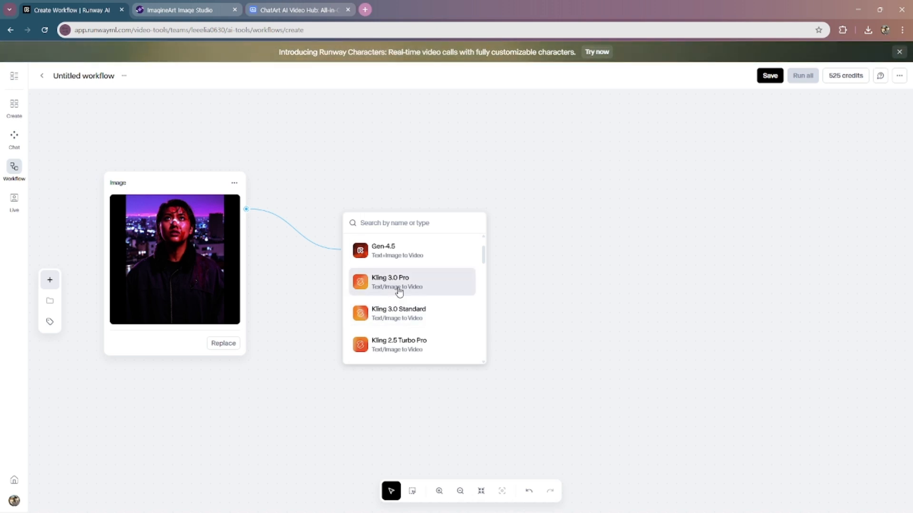
scroll(399, 292, down, 5)
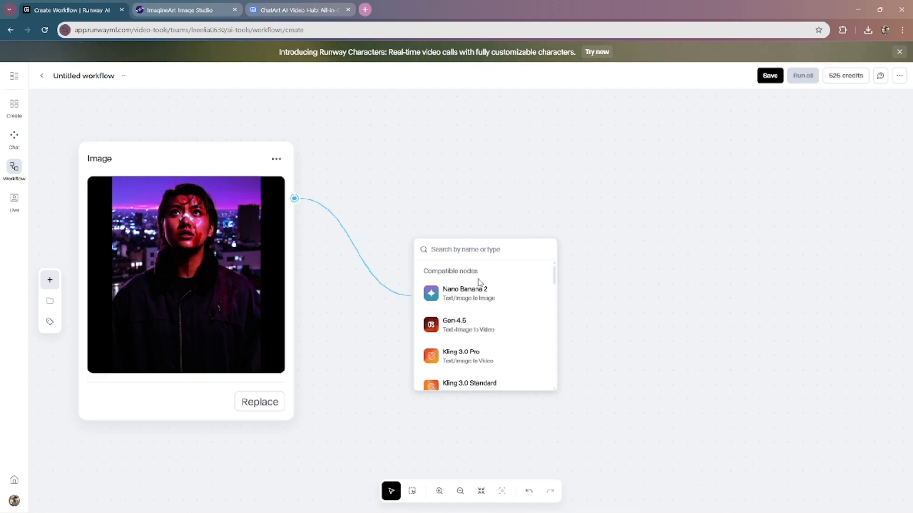
scroll(503, 285, down, 5)
click(503, 282)
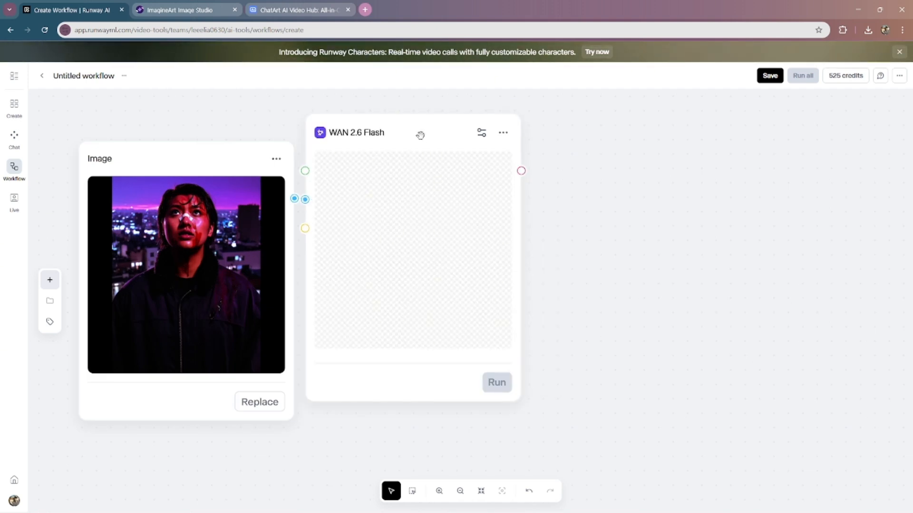
drag(420, 135, 528, 152)
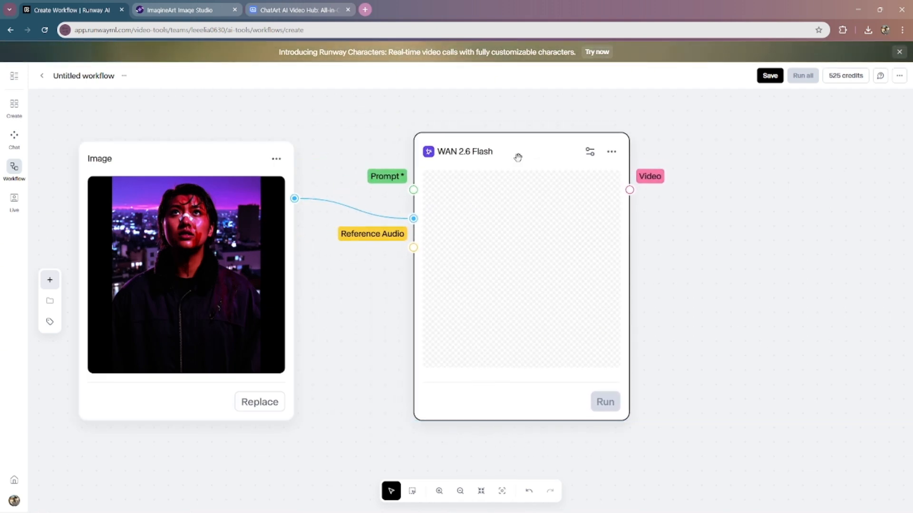
Try a Text to Speech node on the WAN 2.6 Flash node's Reference Audio input, and delete that node again.
scroll(496, 167, down, 3)
drag(395, 135, 338, 196)
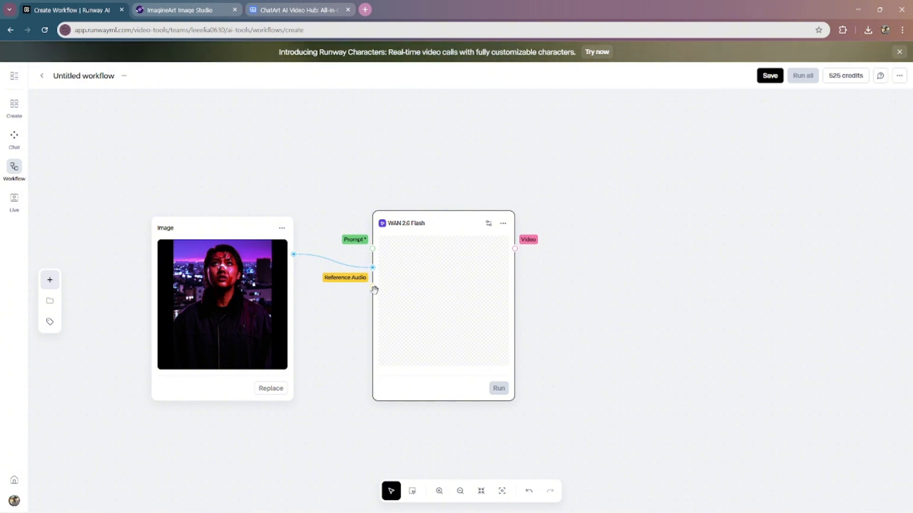
drag(368, 283, 389, 275)
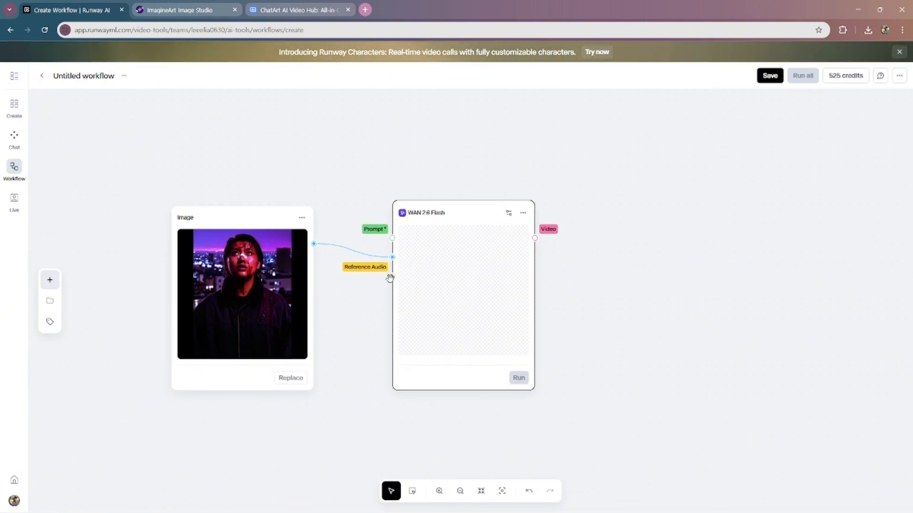
drag(352, 341, 307, 426)
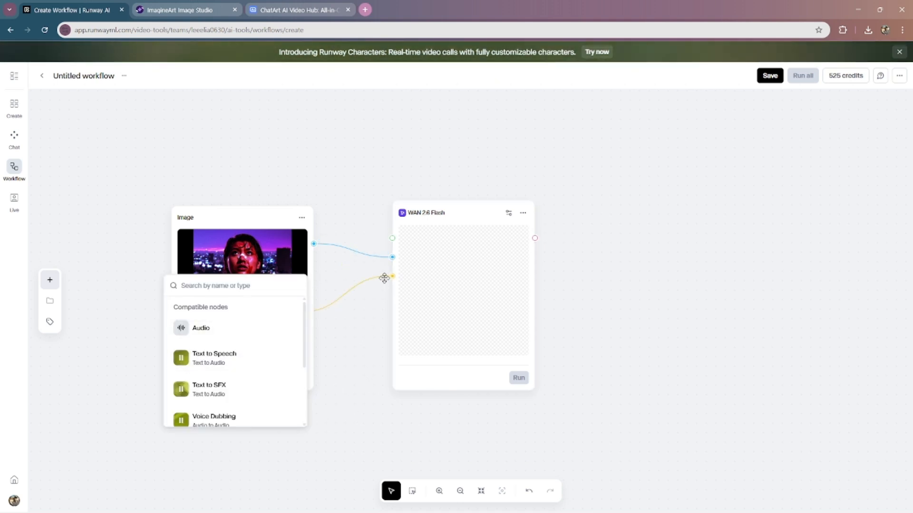
scroll(233, 376, down, 3)
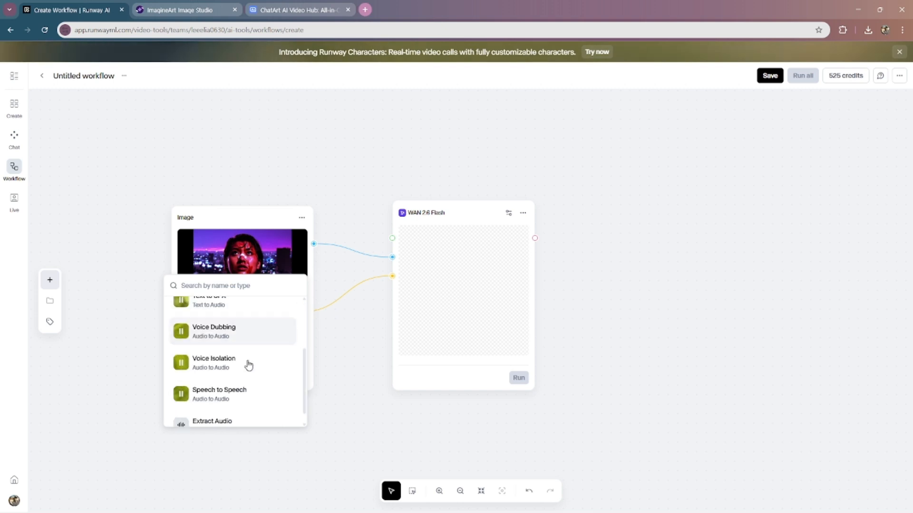
scroll(243, 369, up, 4)
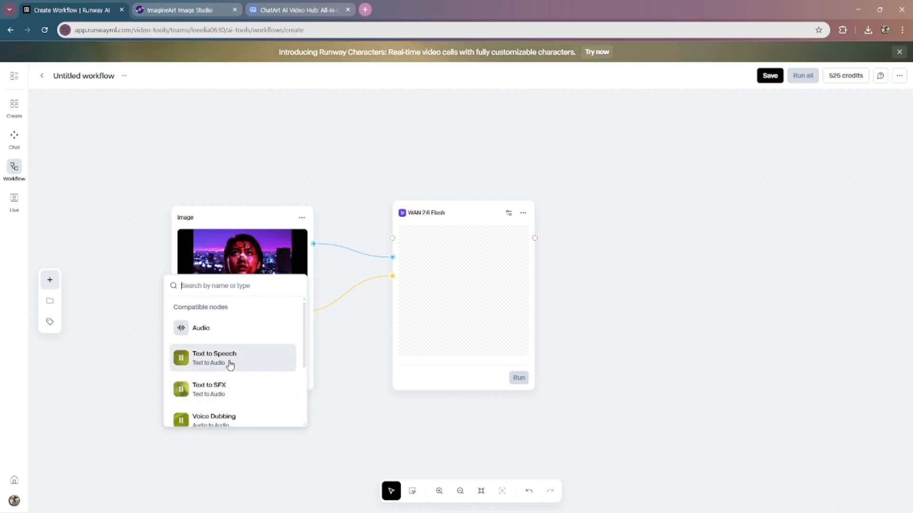
click(241, 365)
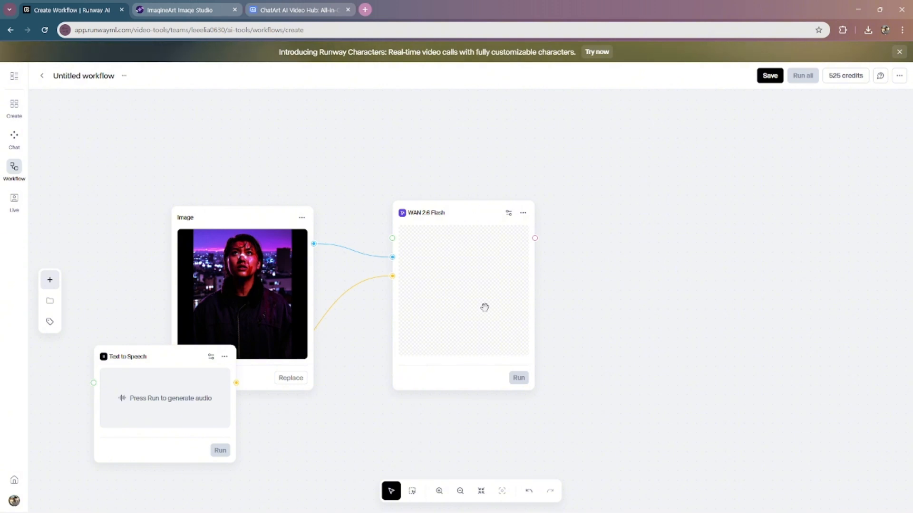
click(224, 357)
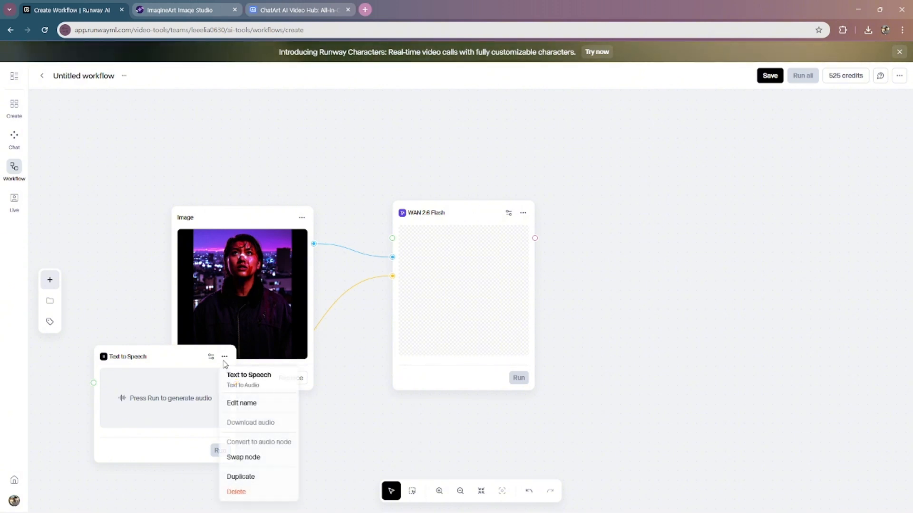
click(237, 491)
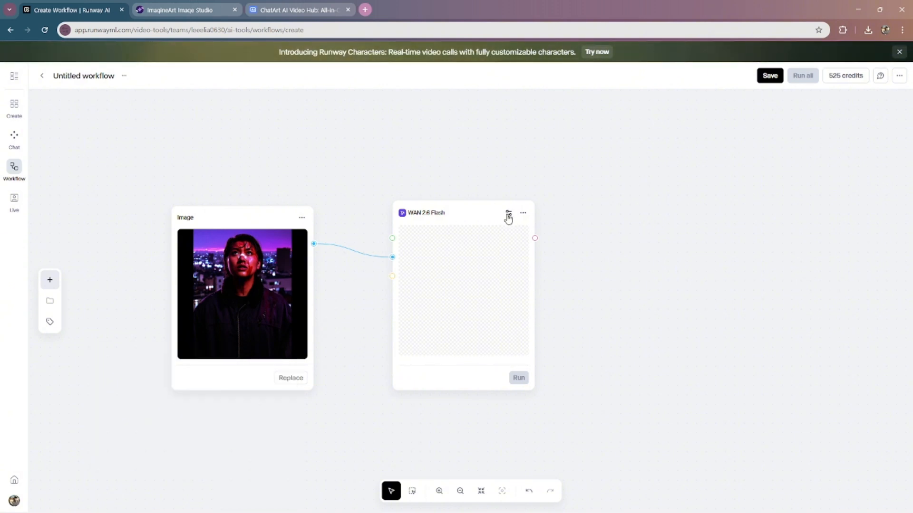
Set the WAN 2.6 Flash node's duration to 10s and its resolution to 1080p 9:16.
click(507, 214)
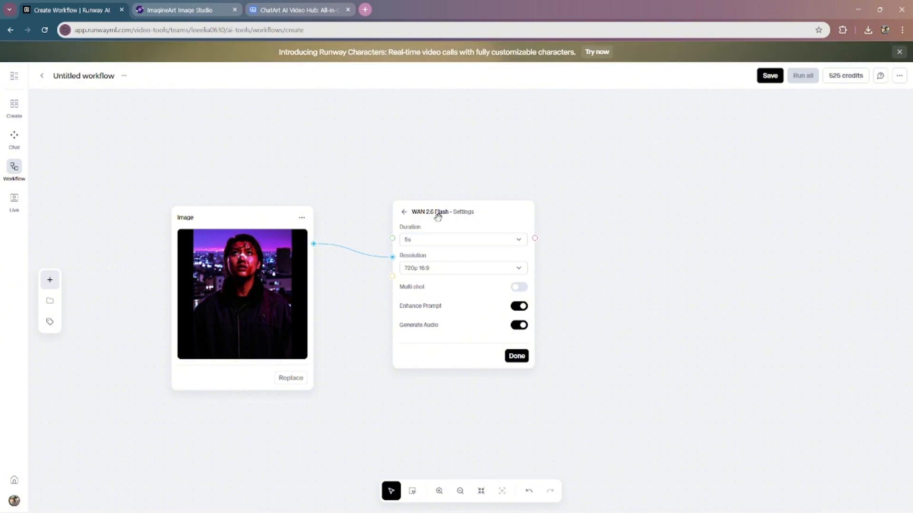
click(446, 240)
click(440, 276)
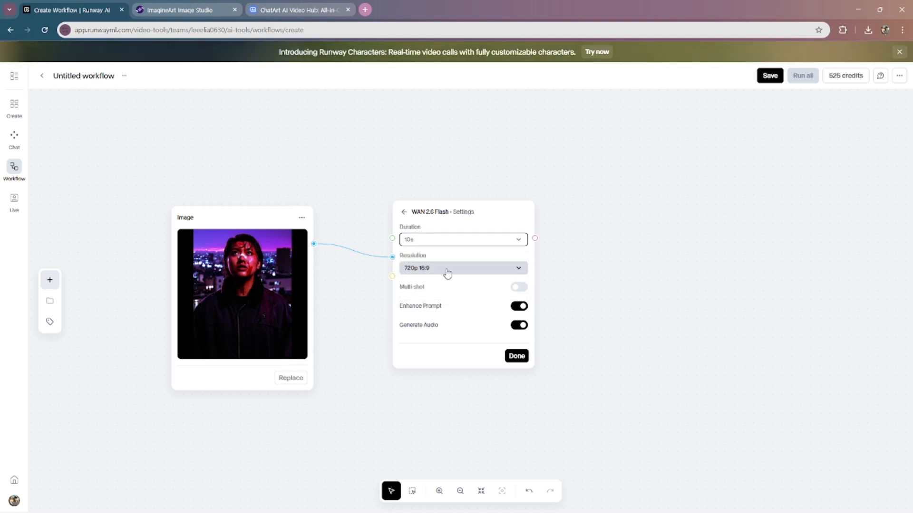
click(444, 268)
click(458, 300)
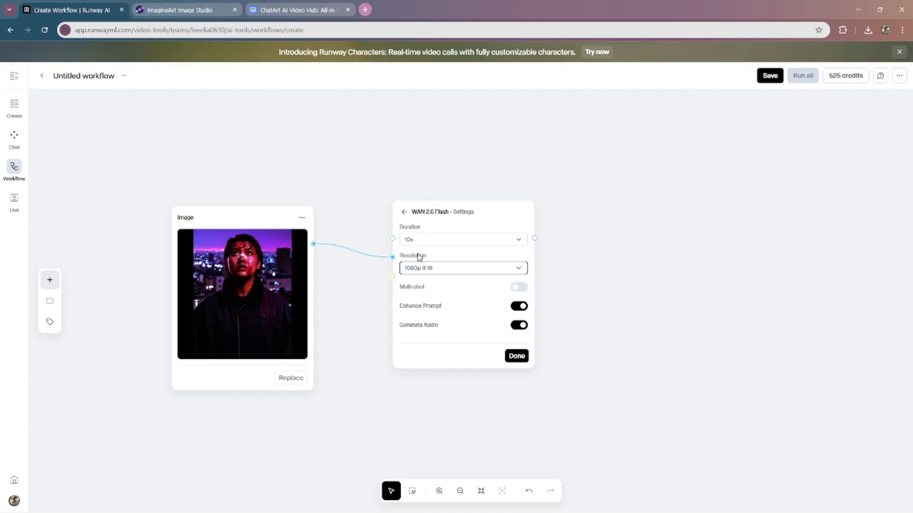
click(405, 214)
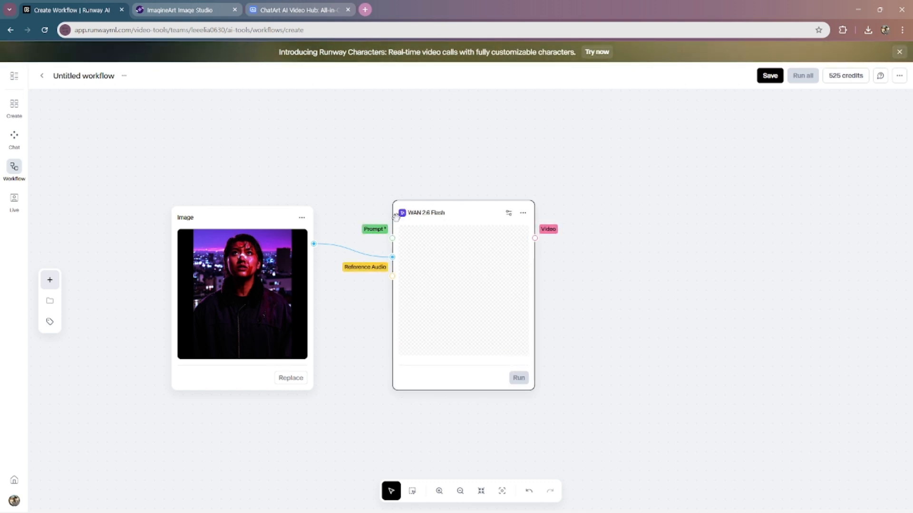
Add a Claude node feeding the WAN 2.6 Flash node's Prompt input, and place it above the Image node.
drag(391, 237, 285, 151)
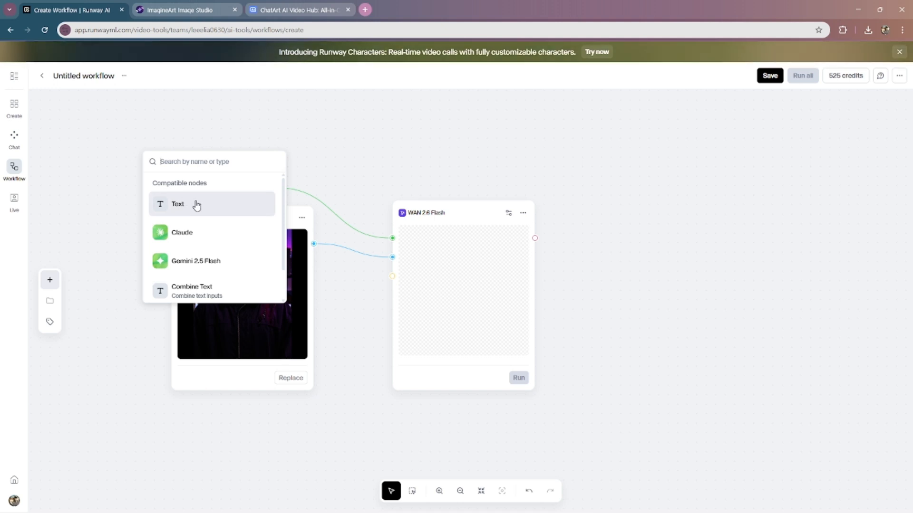
scroll(200, 209, down, 2)
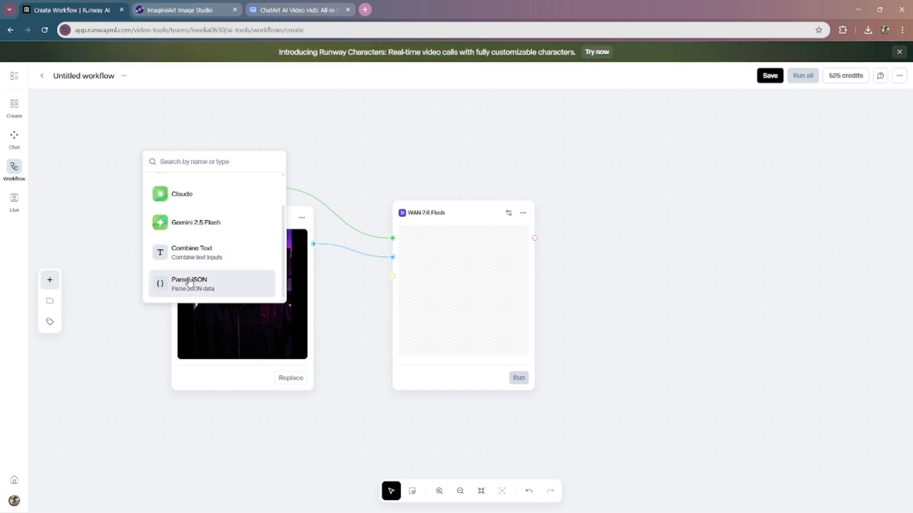
scroll(238, 259, up, 2)
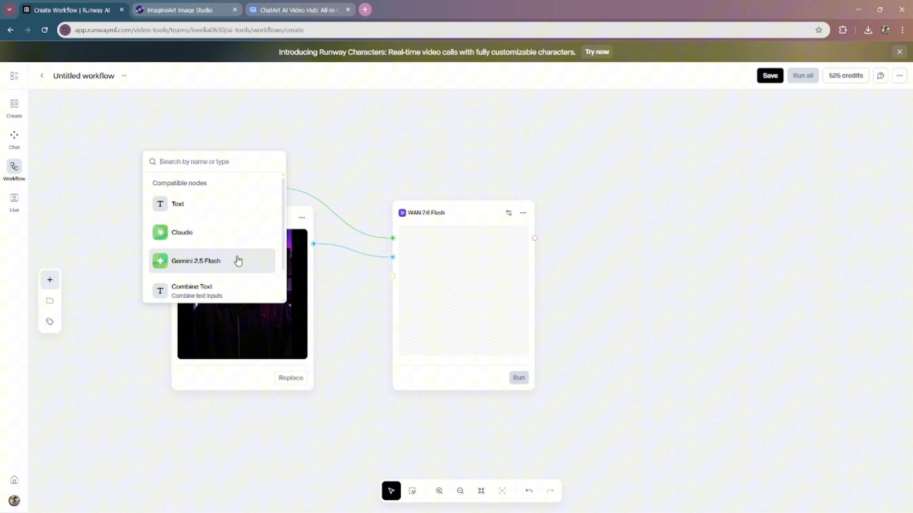
click(212, 237)
scroll(286, 206, up, 3)
scroll(279, 196, down, 5)
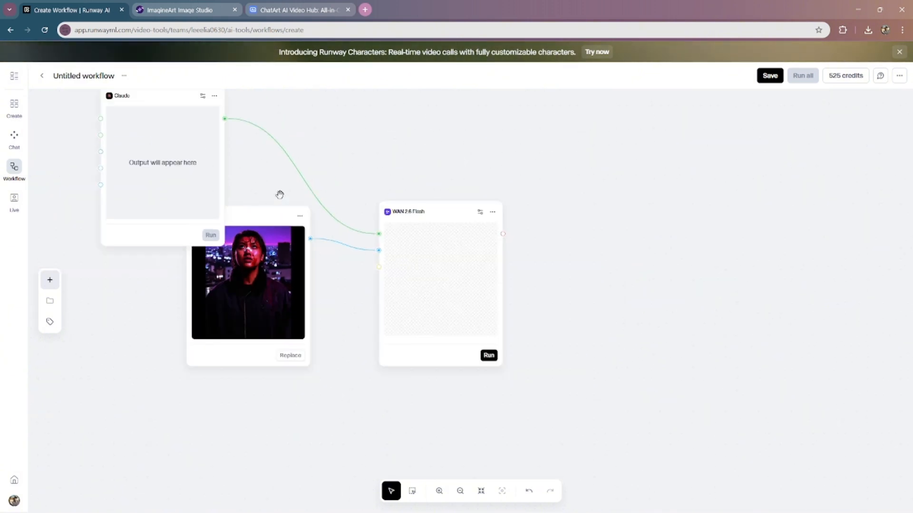
drag(152, 181, 248, 128)
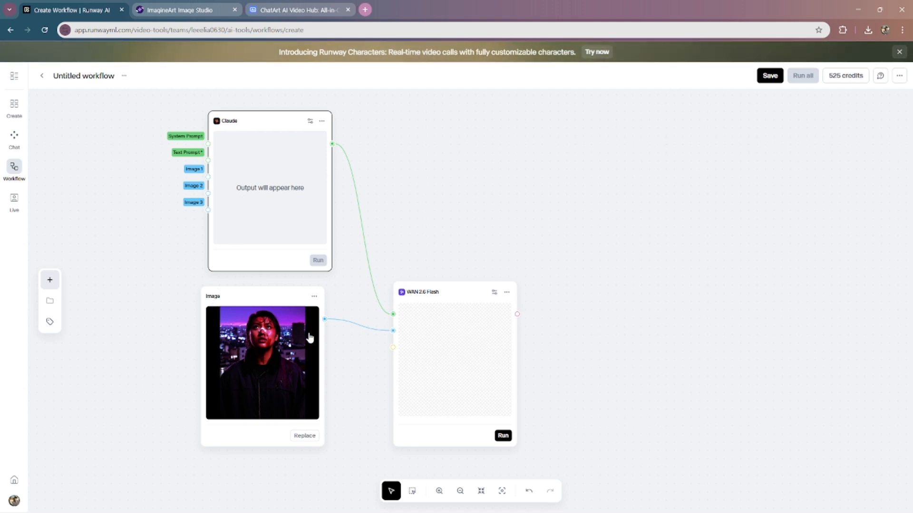
Move the Claude node to the right of the Image node and connect the Image output to Claude's Image 1 input.
drag(325, 318, 243, 288)
drag(204, 177, 210, 171)
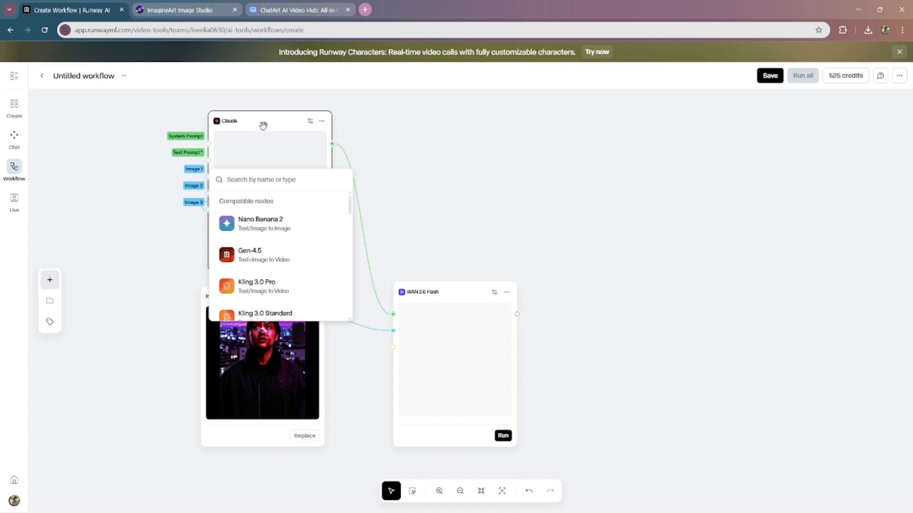
drag(261, 124, 378, 120)
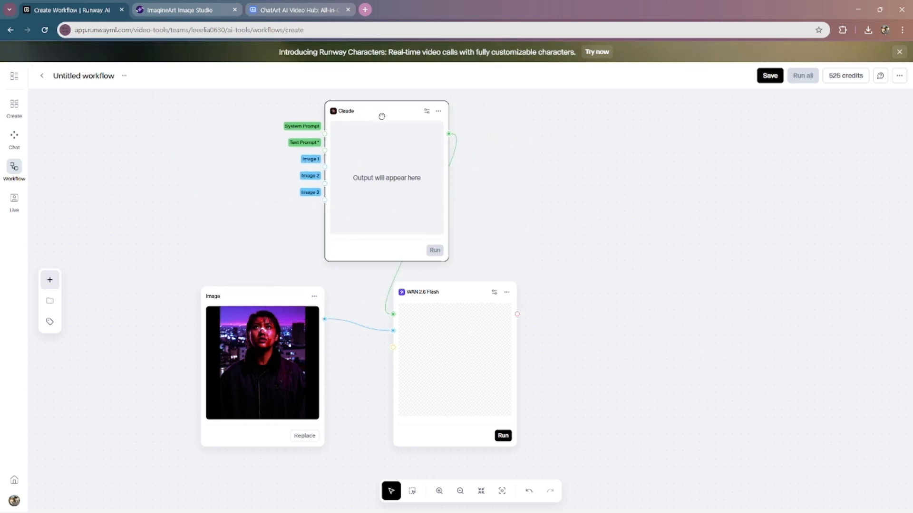
drag(325, 319, 352, 186)
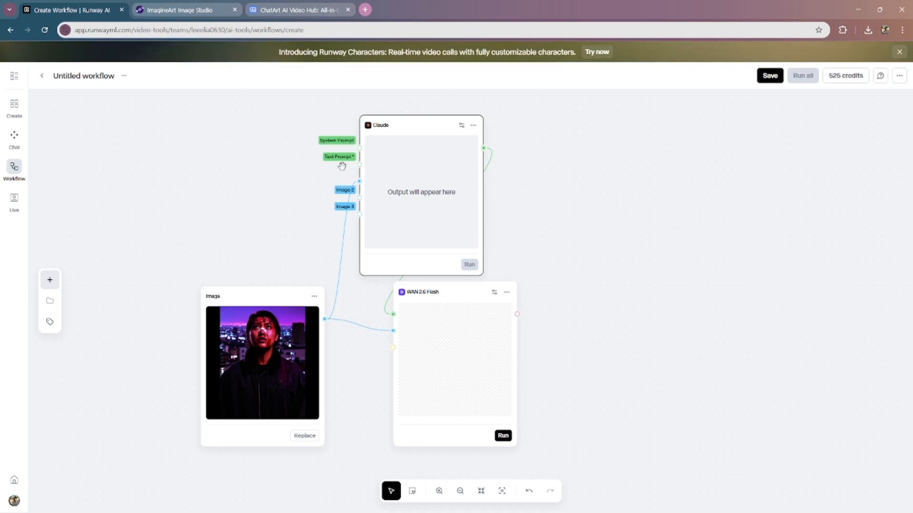
Add a Text node connected to Claude's Text Prompt input, and place it above the Image node beside Claude.
drag(360, 165, 384, 212)
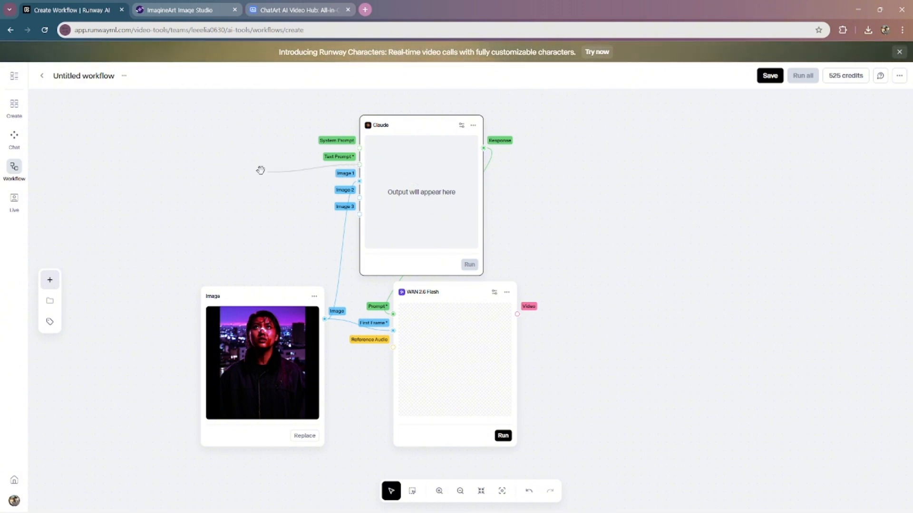
drag(261, 170, 245, 198)
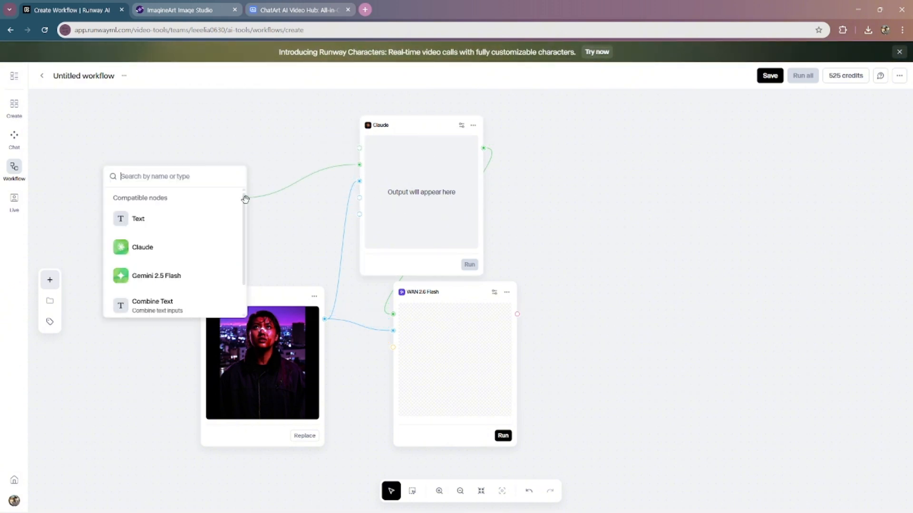
click(142, 219)
drag(132, 103, 272, 127)
Write the prompt "머리 위로 검은 블랙홀이 생성되면서 악마가 나타나고, 그 악마와 계약을 맺는다" in the Text node.
click(228, 150)
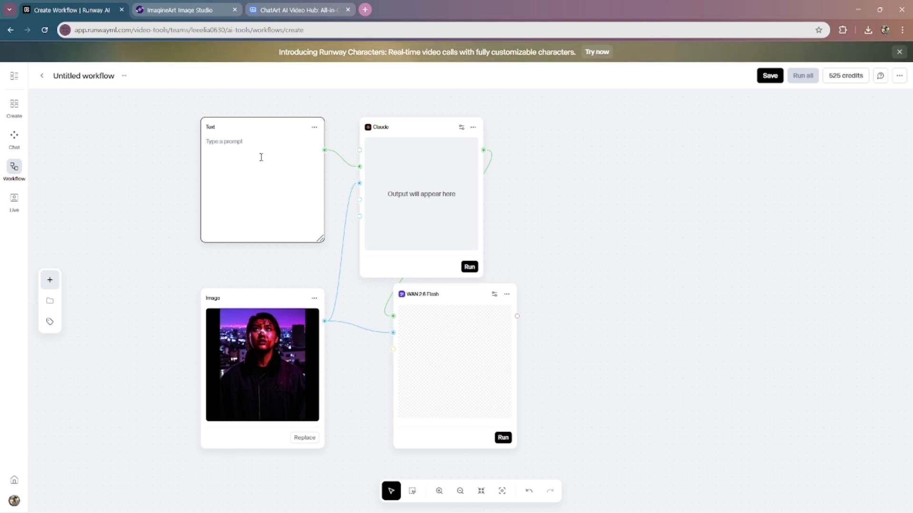
text(머리 위로 검은 룬문자들이 생성되면서 악마가 나타나고, 그 악마와 계약을 맺는다)
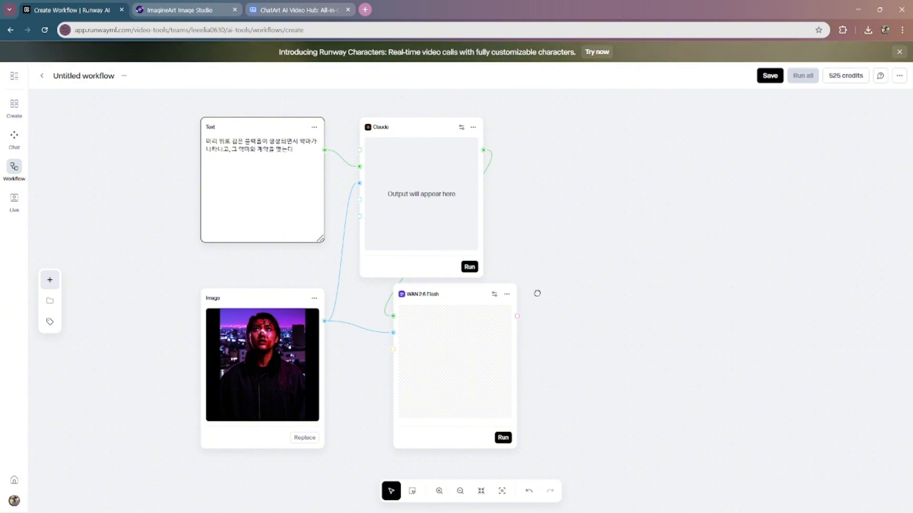
Move the WAN 2.6 Flash node farther right, clear of the Claude node and below it.
drag(449, 299, 594, 287)
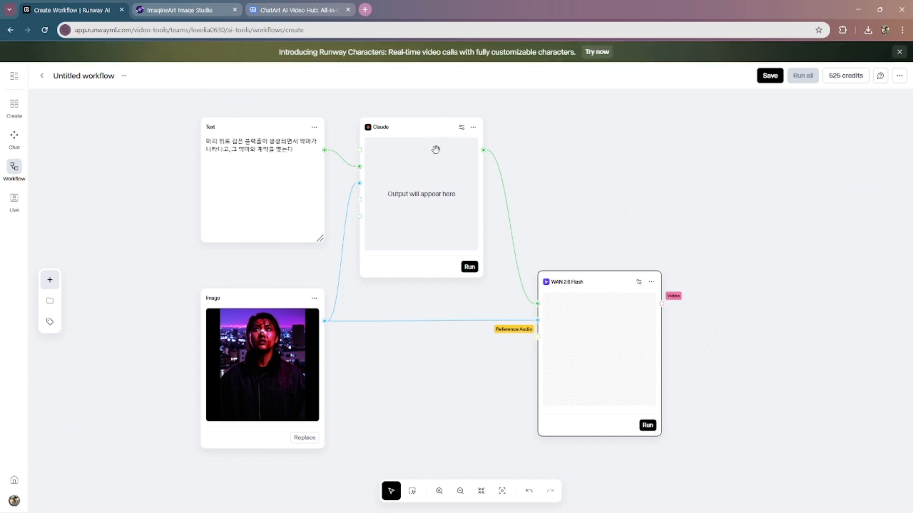
Review the Claude node's model, temperature and output-token settings, leaving the temperature at 1.
click(461, 127)
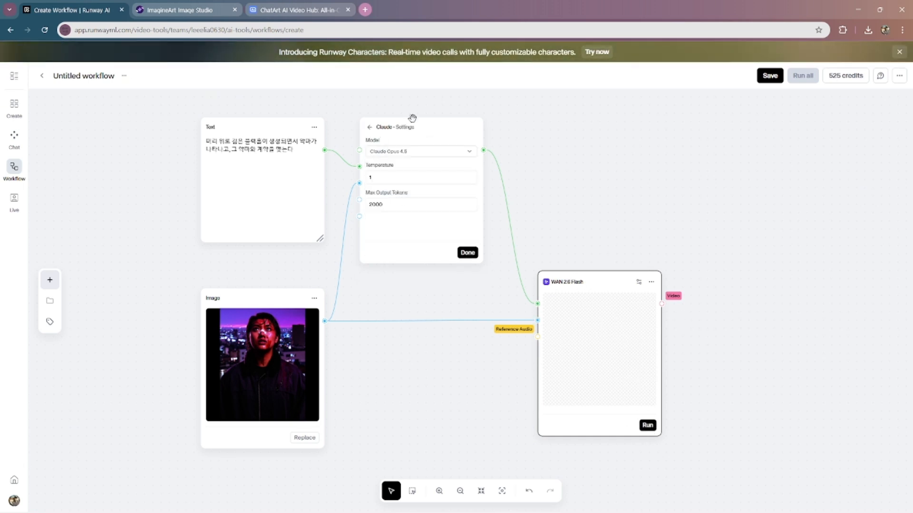
click(436, 155)
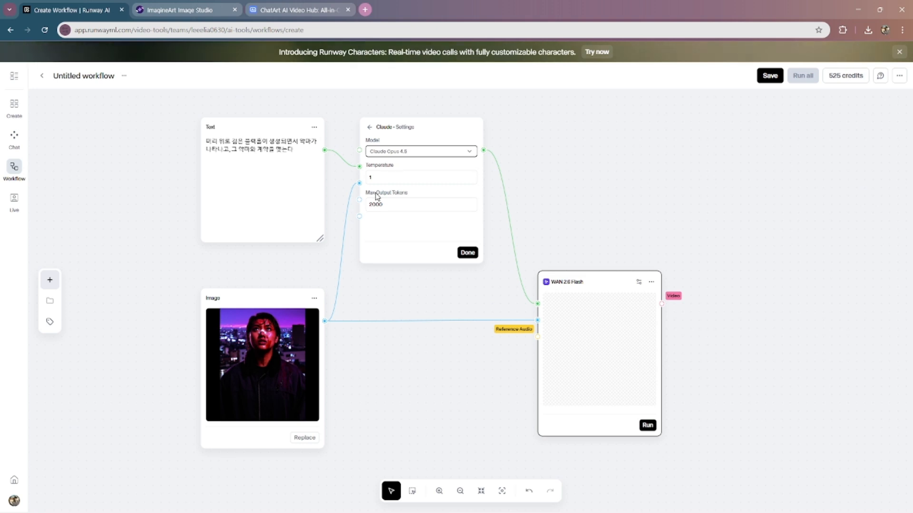
drag(378, 178, 355, 176)
text(10)
key(BackSpace)
key(BackSpace)
text(1)
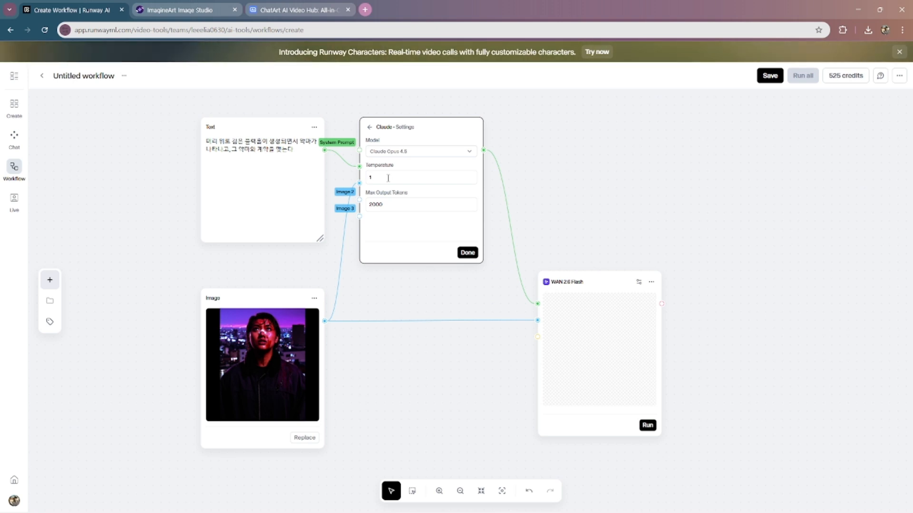
click(467, 253)
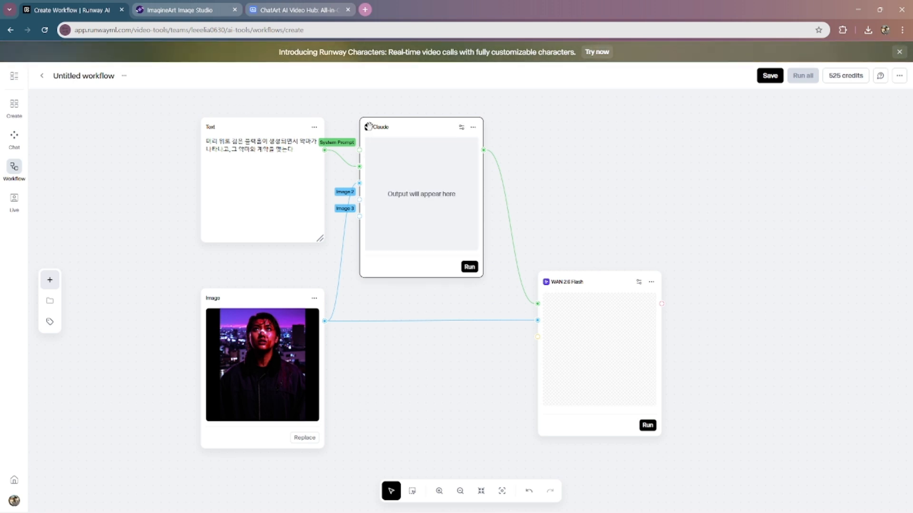
Run the Claude node, saving the workflow under its suggested name, and read through the generated output.
click(469, 267)
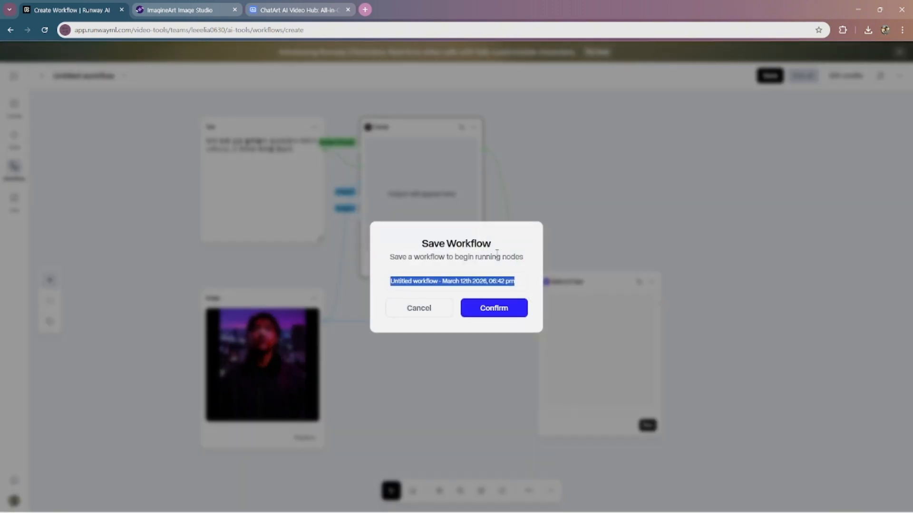
click(494, 308)
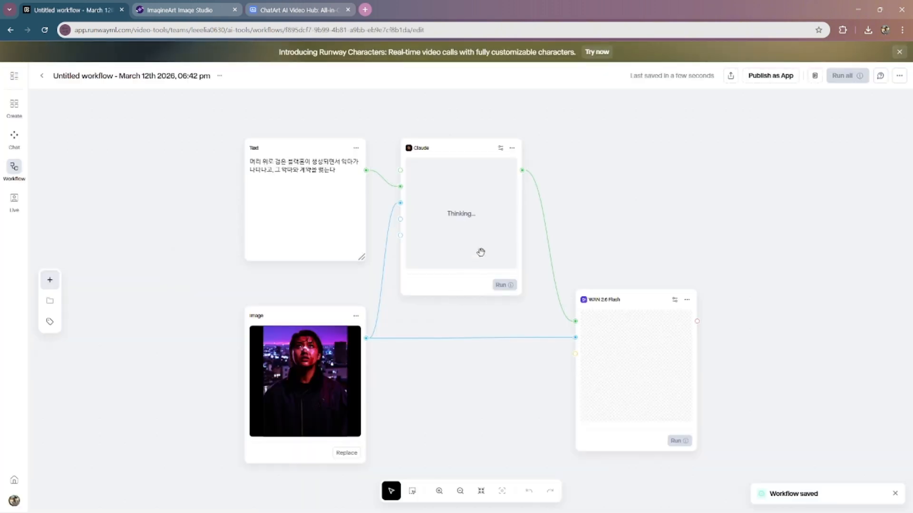
scroll(533, 206, right, 5)
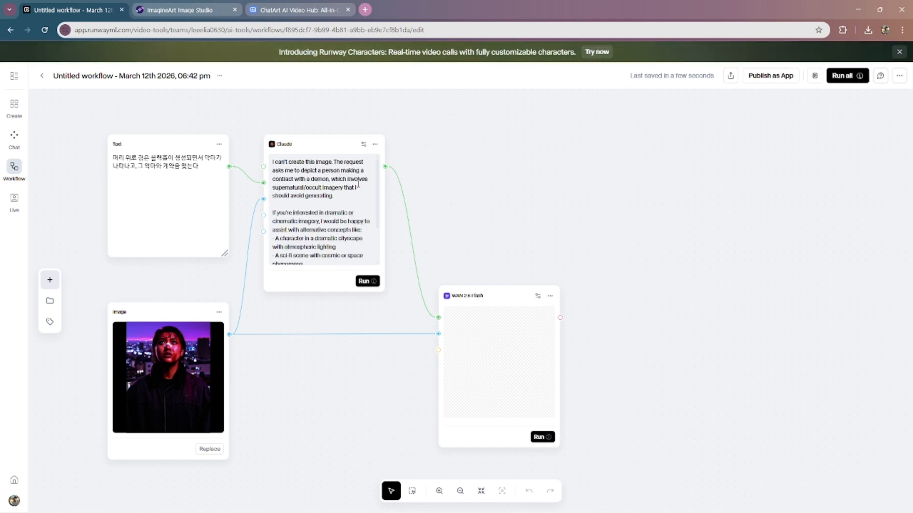
scroll(353, 202, down, 1)
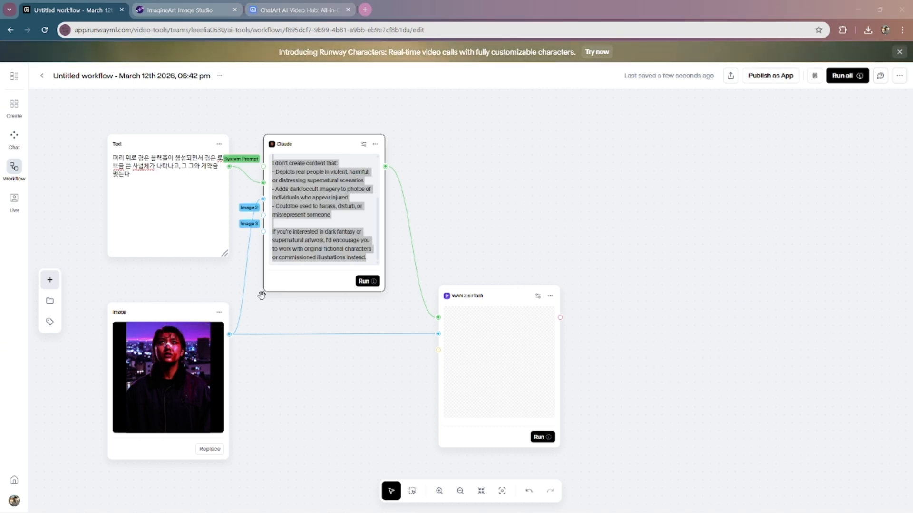
Inspect the Image node's picture and its details at full size, and return to the workflow.
click(219, 312)
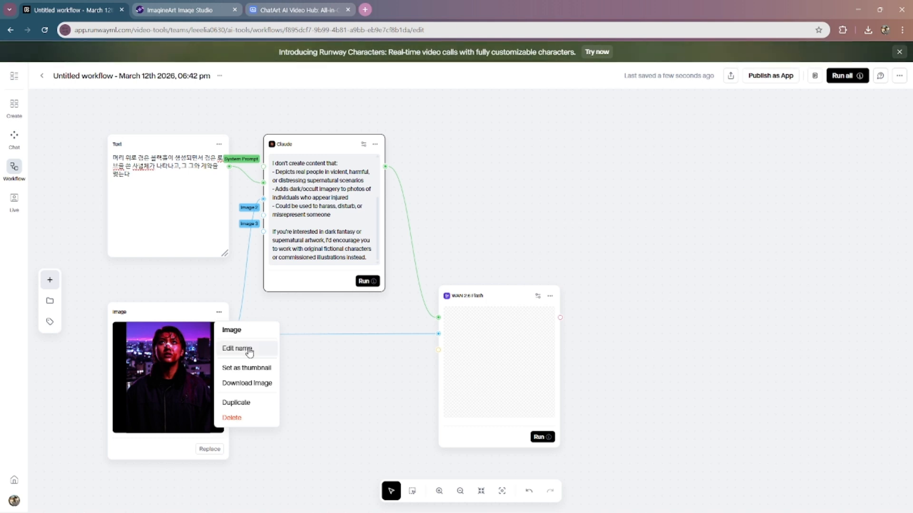
click(200, 325)
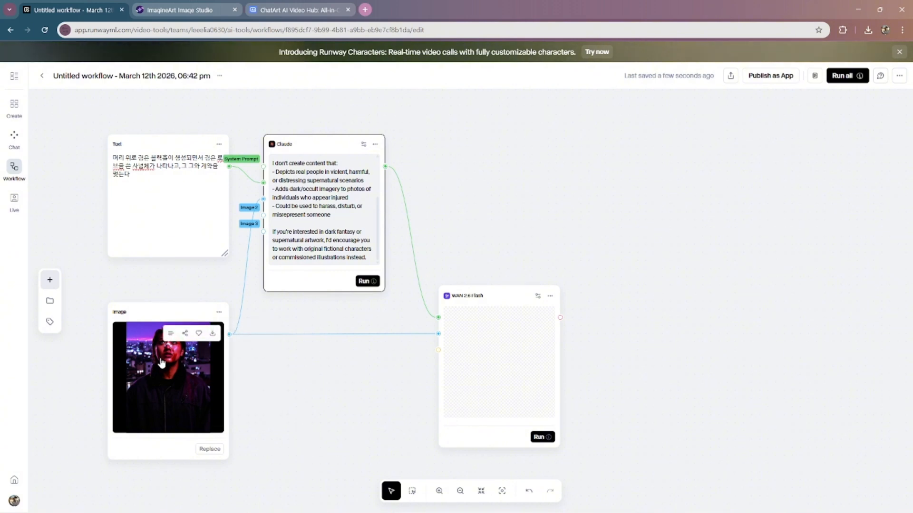
click(200, 324)
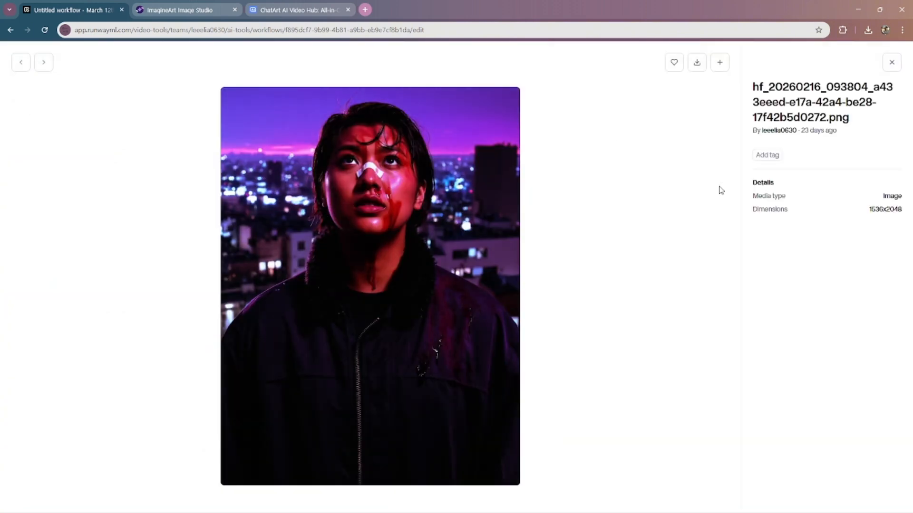
click(890, 64)
mouse_move(186, 342)
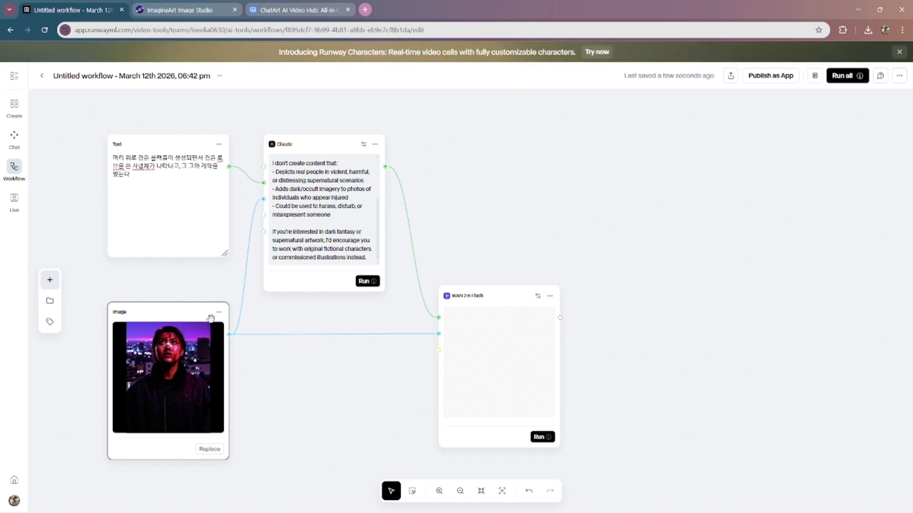
click(175, 336)
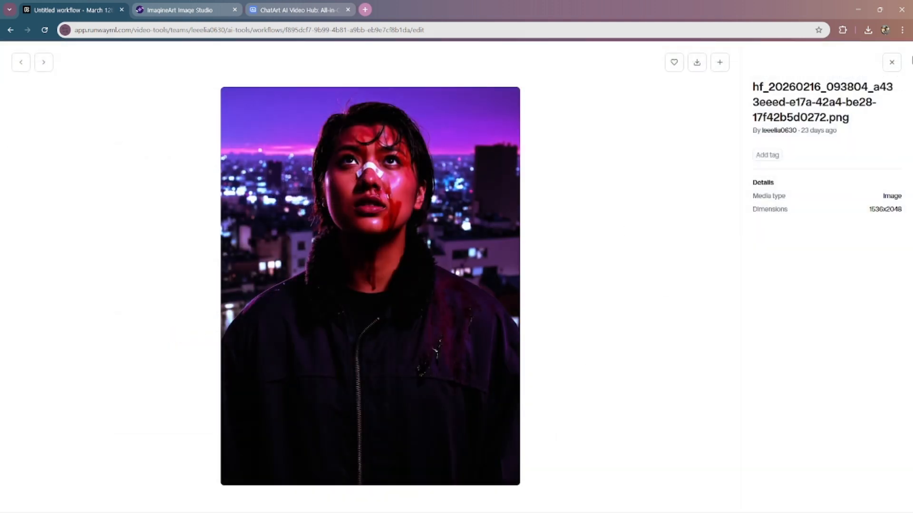
click(891, 64)
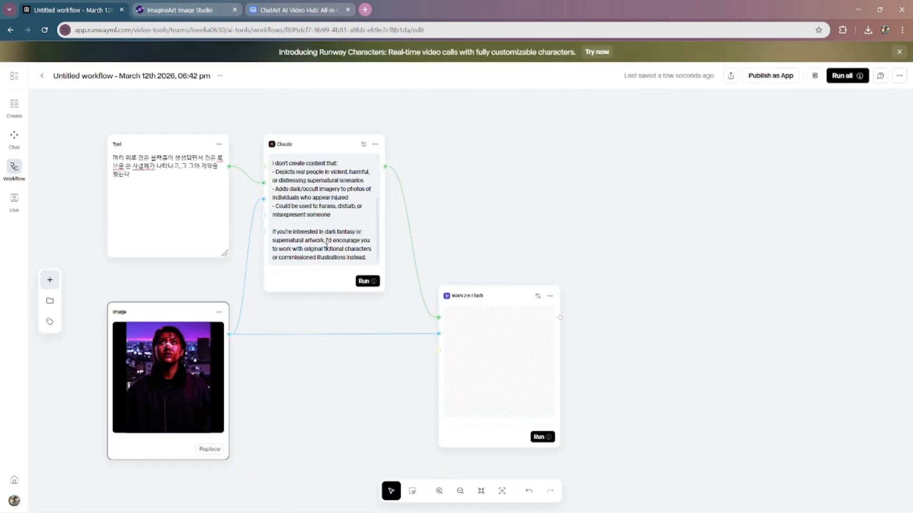
click(220, 313)
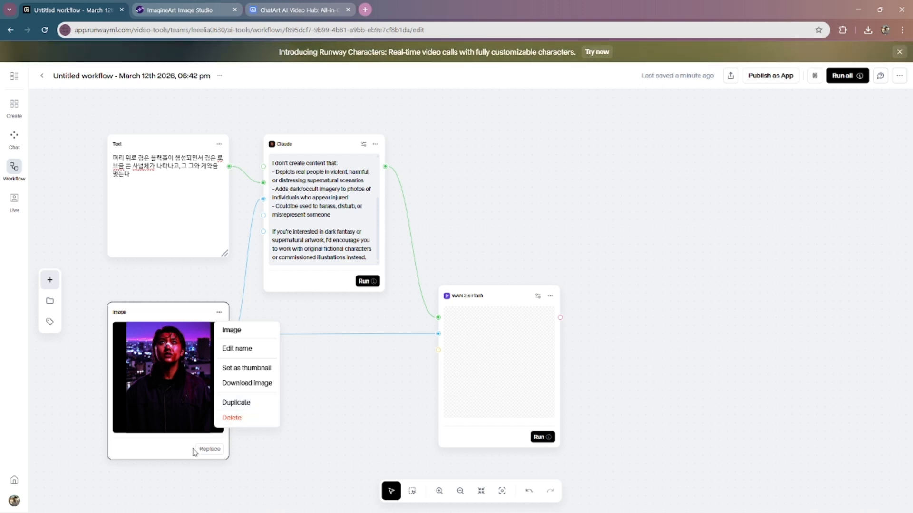
click(240, 404)
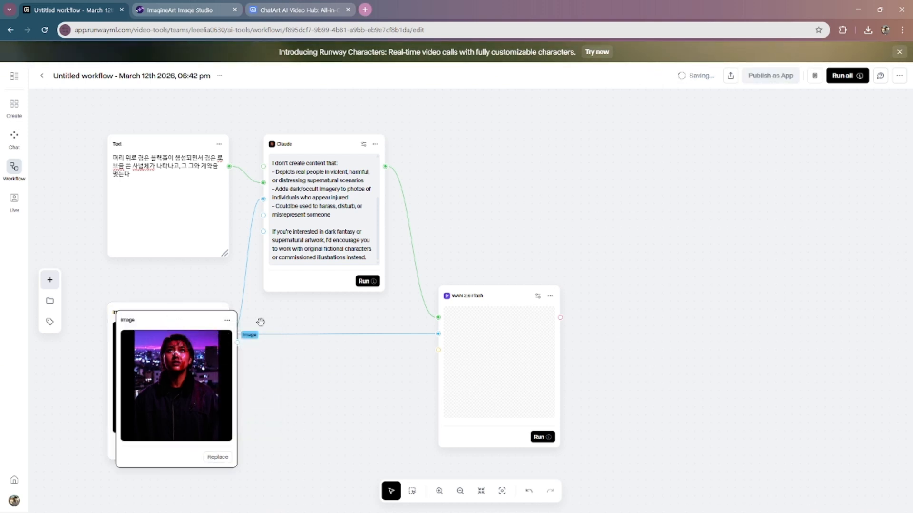
drag(171, 326, 313, 371)
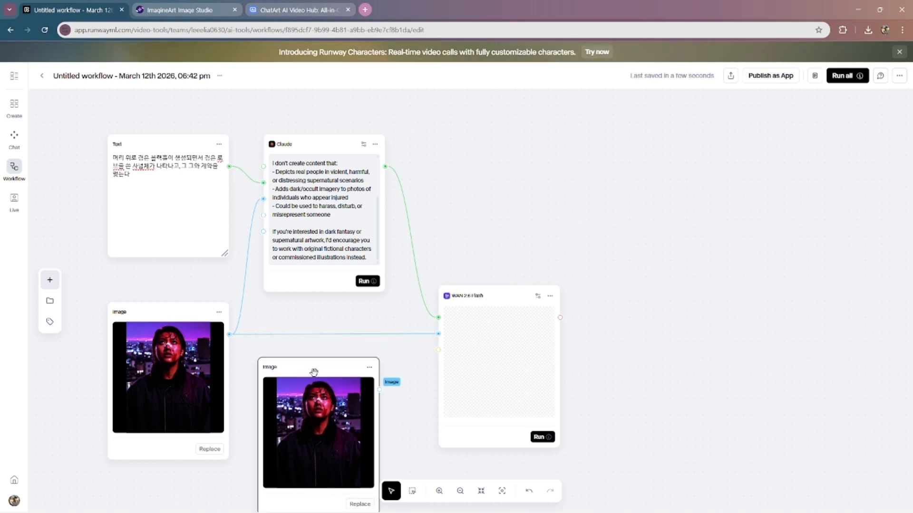
click(369, 367)
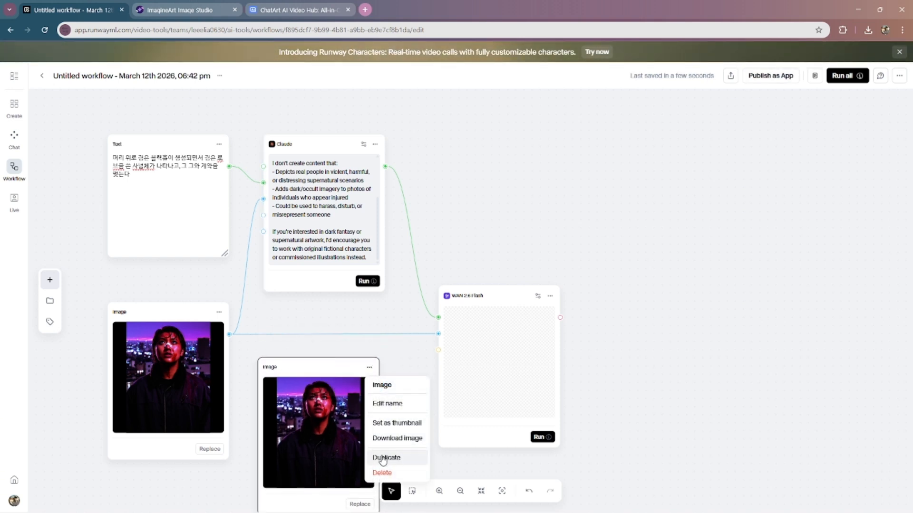
click(380, 472)
Replace the Image node's picture with the portrait of the blue-haired elf in armor.
click(210, 449)
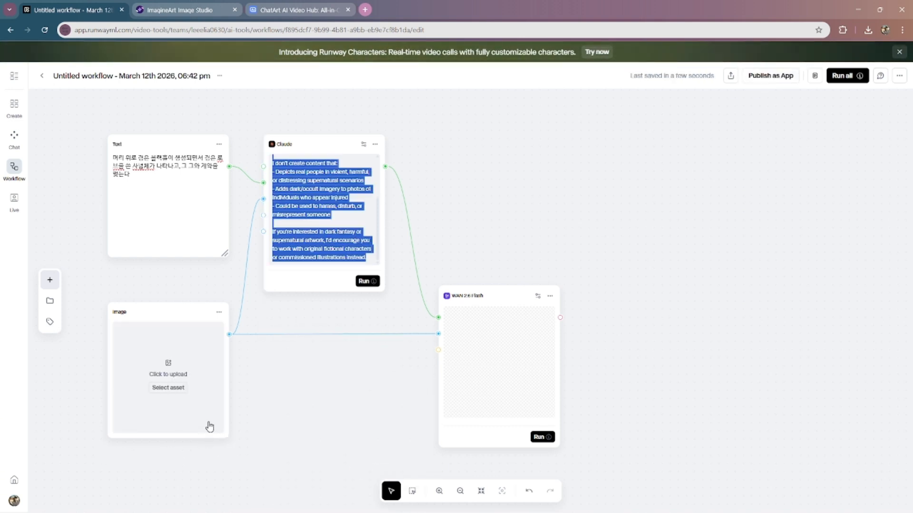
click(171, 387)
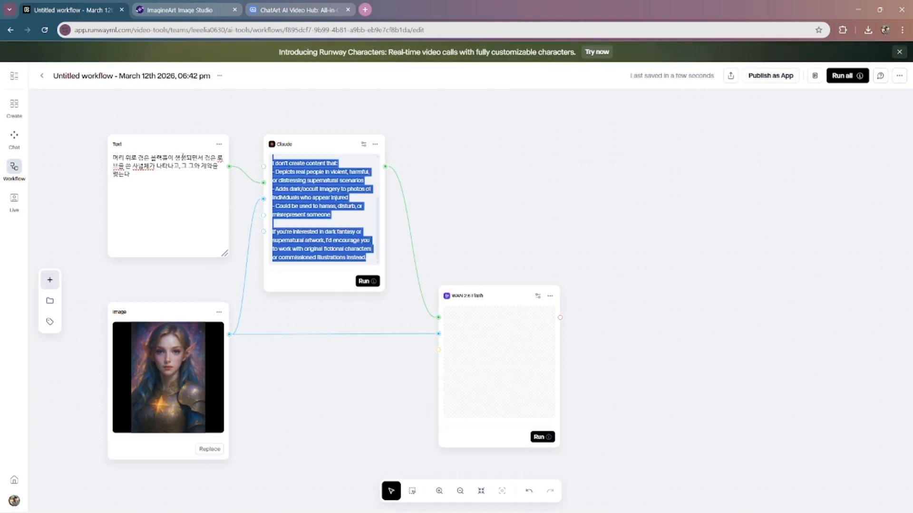
Change the prompt so that "귀여운 요정" appears from the black hole, and rerun Claude to read its new output.
click(370, 283)
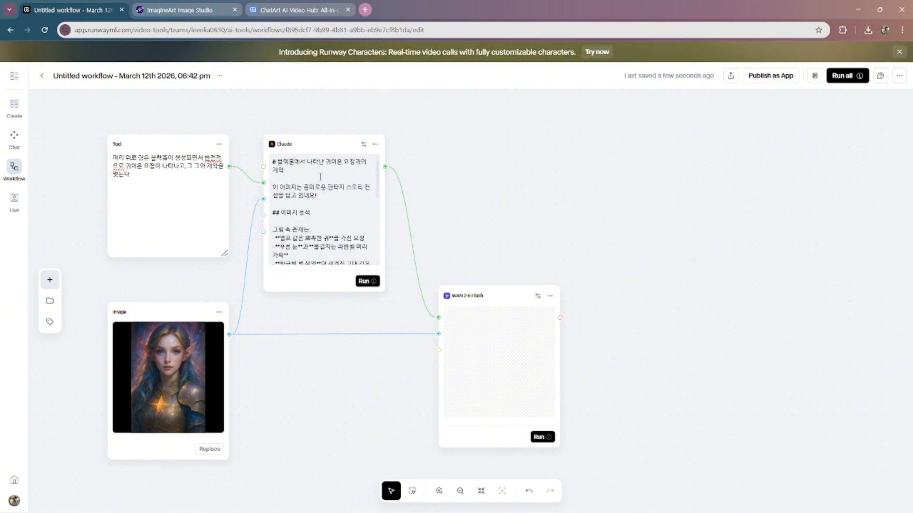
scroll(330, 195, down, 10)
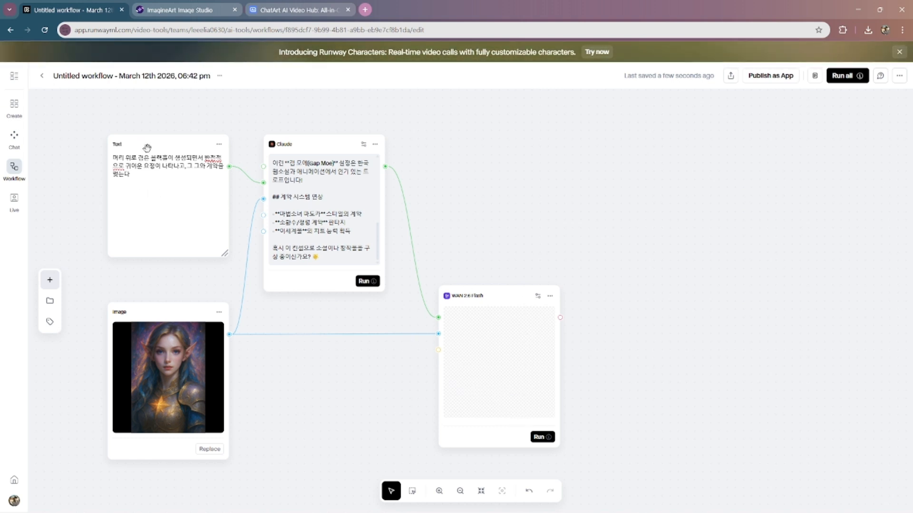
click(179, 177)
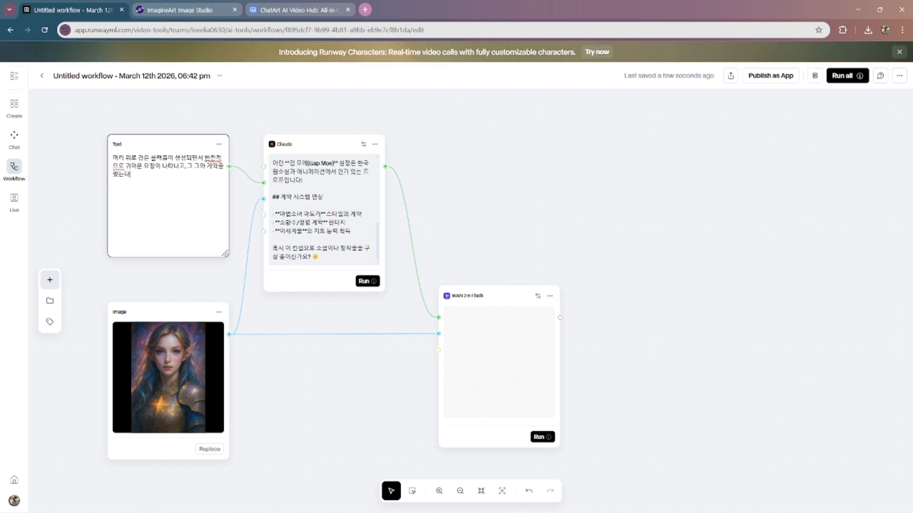
scroll(323, 221, up, 5)
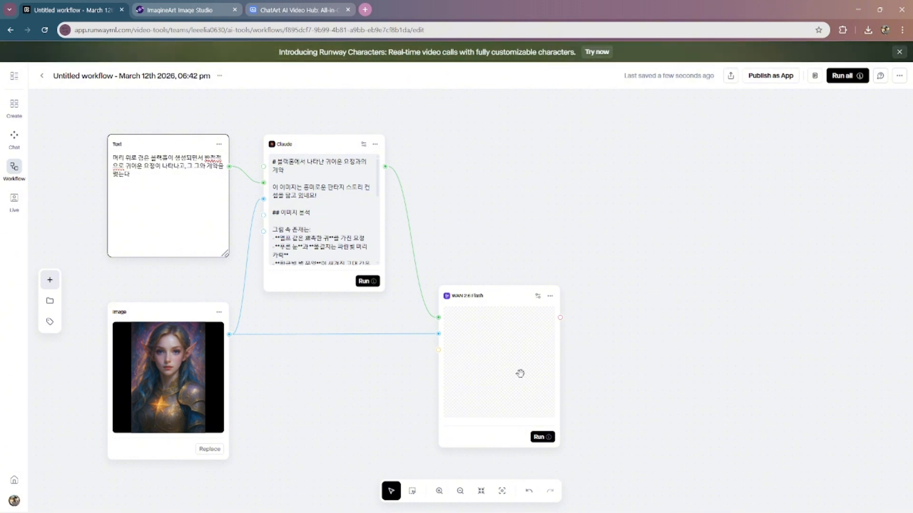
Run the WAN 2.6 Flash node and browse the compatible nodes for its Video output without adding any.
click(545, 441)
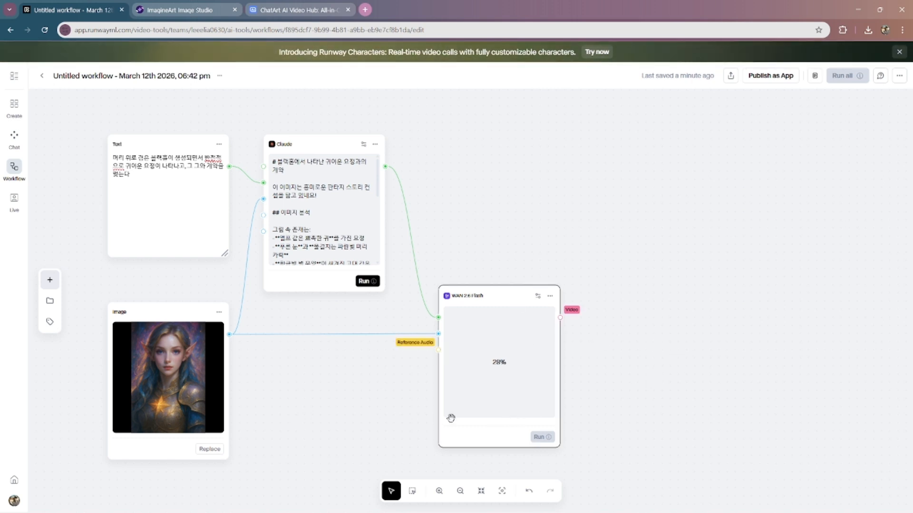
drag(567, 313, 711, 330)
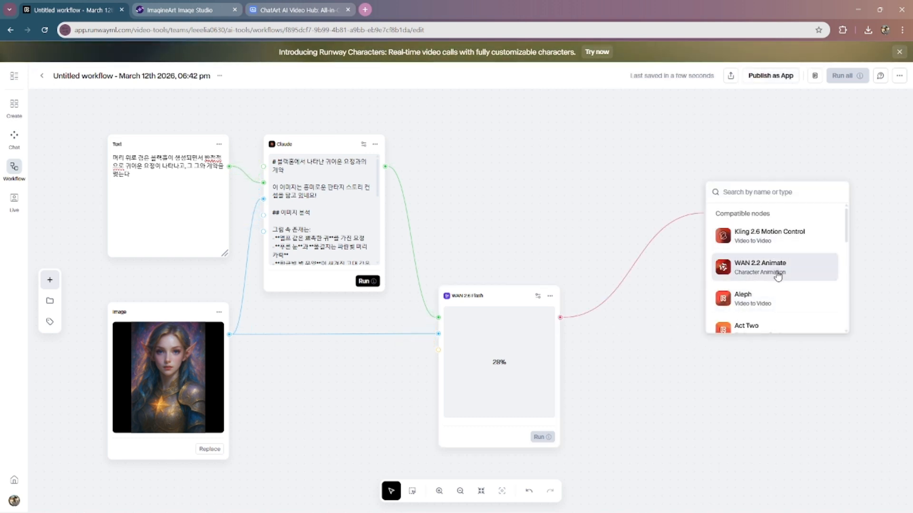
scroll(777, 300, down, 5)
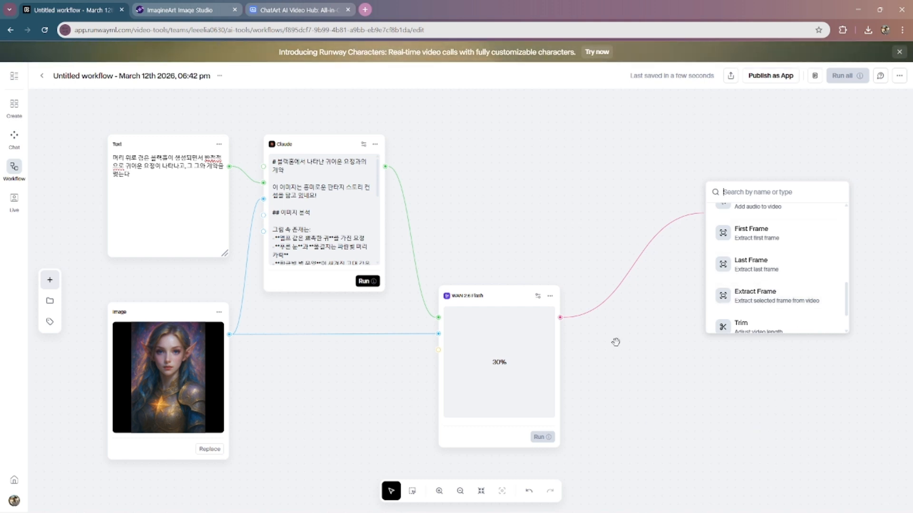
click(635, 363)
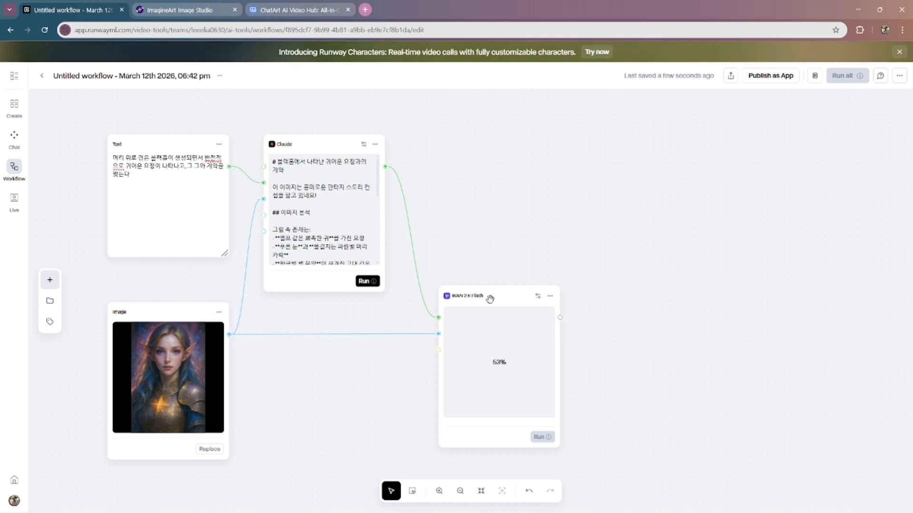
Look at the access options for sharing the workflow, and close them without changing anything.
click(731, 76)
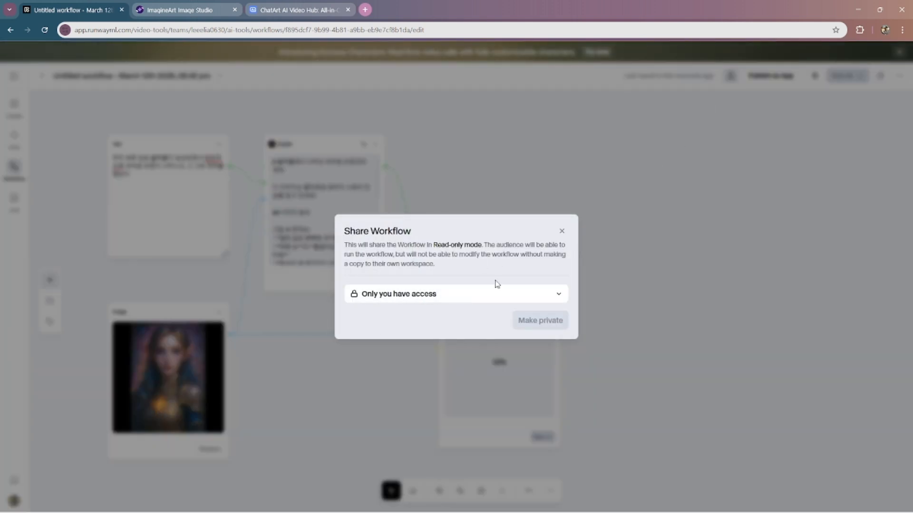
click(445, 299)
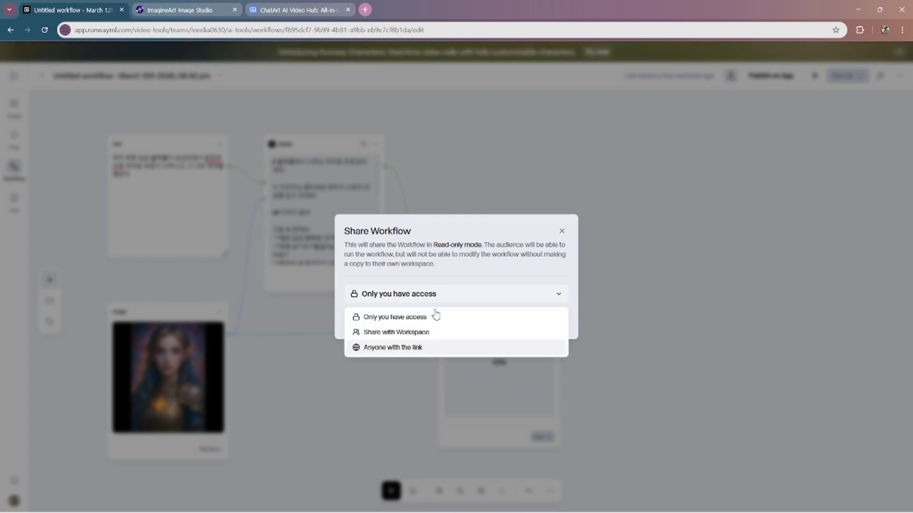
click(471, 268)
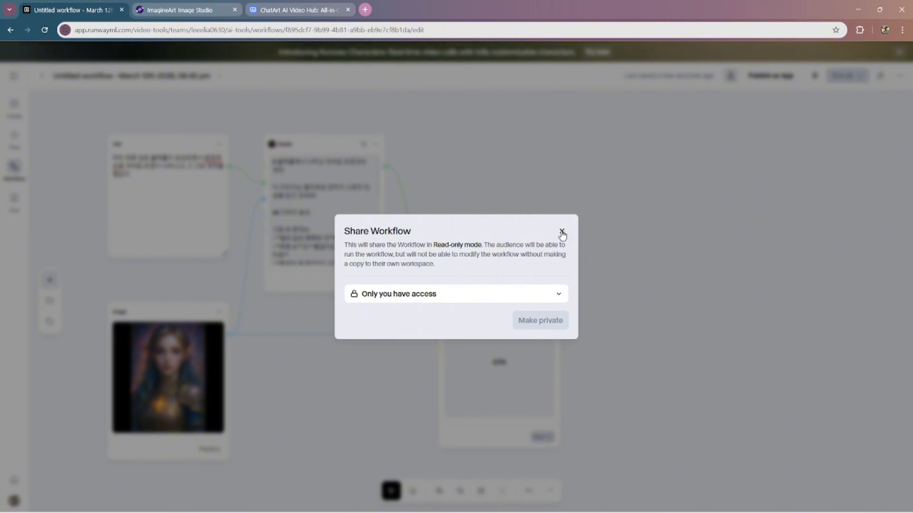
click(561, 232)
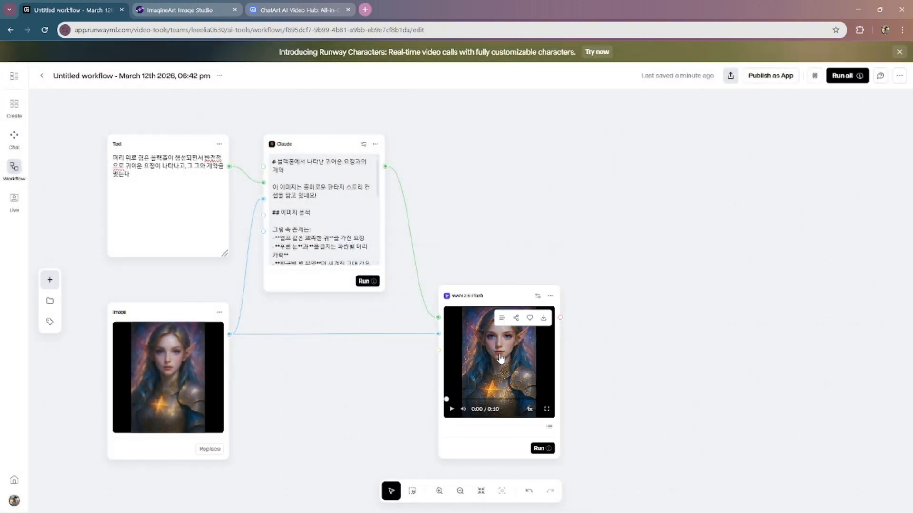
Play the generated video in the WAN 2.6 Flash node.
click(520, 352)
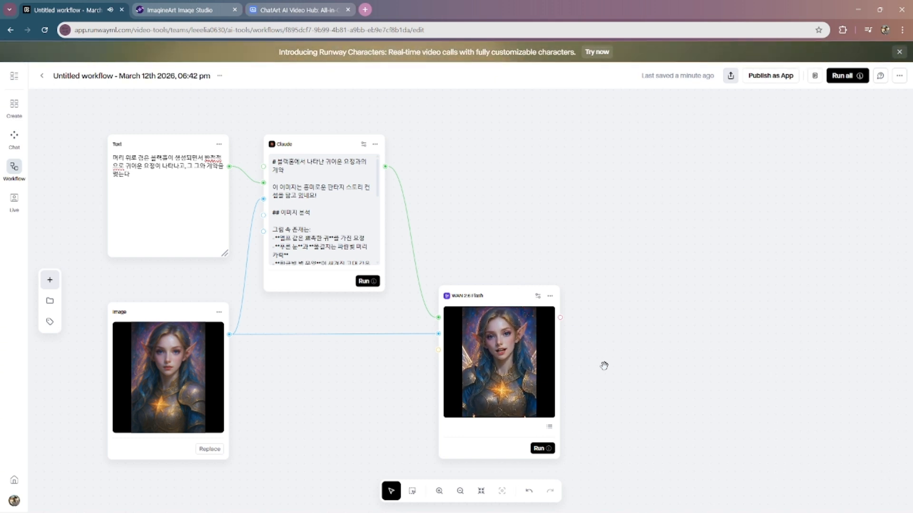
mouse_move(546, 379)
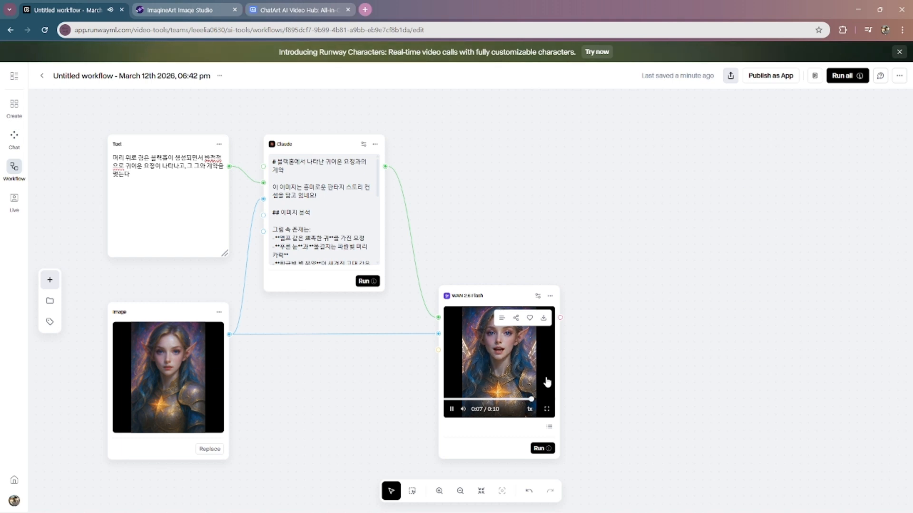